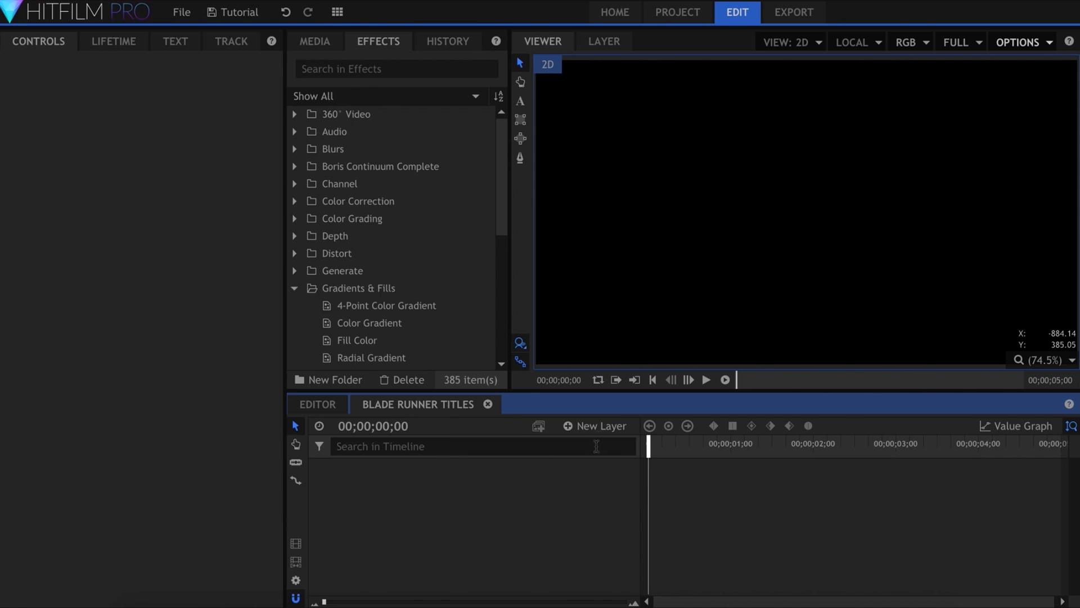
- Add a black 1920 × 1080 plane layer and apply the Radial Gradient effect to it
{"action": "left_click", "coordinate": [585, 444]}
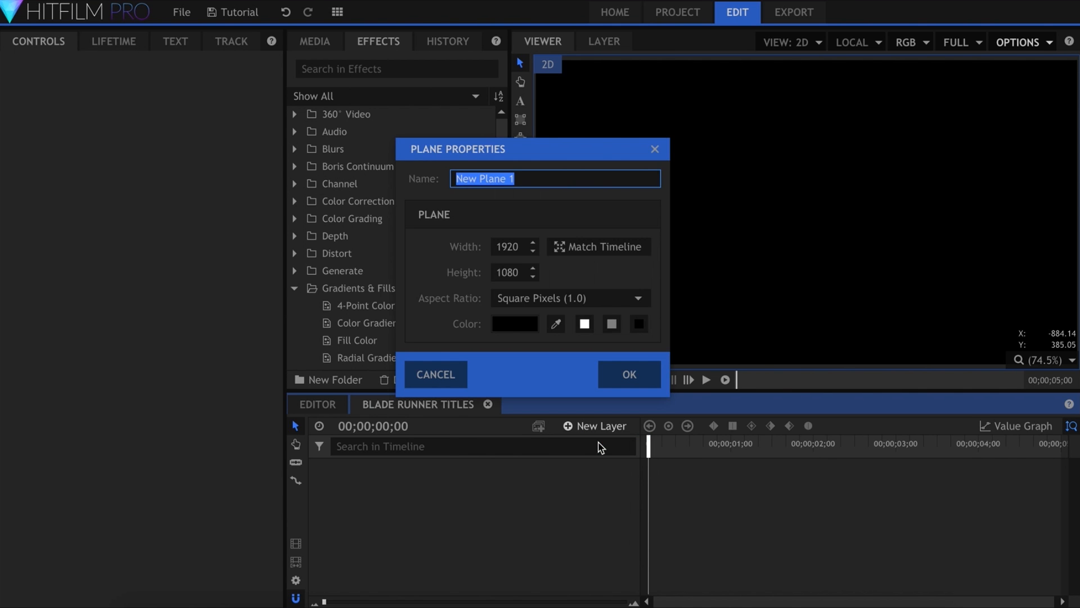
{"action": "key", "text": "Return"}
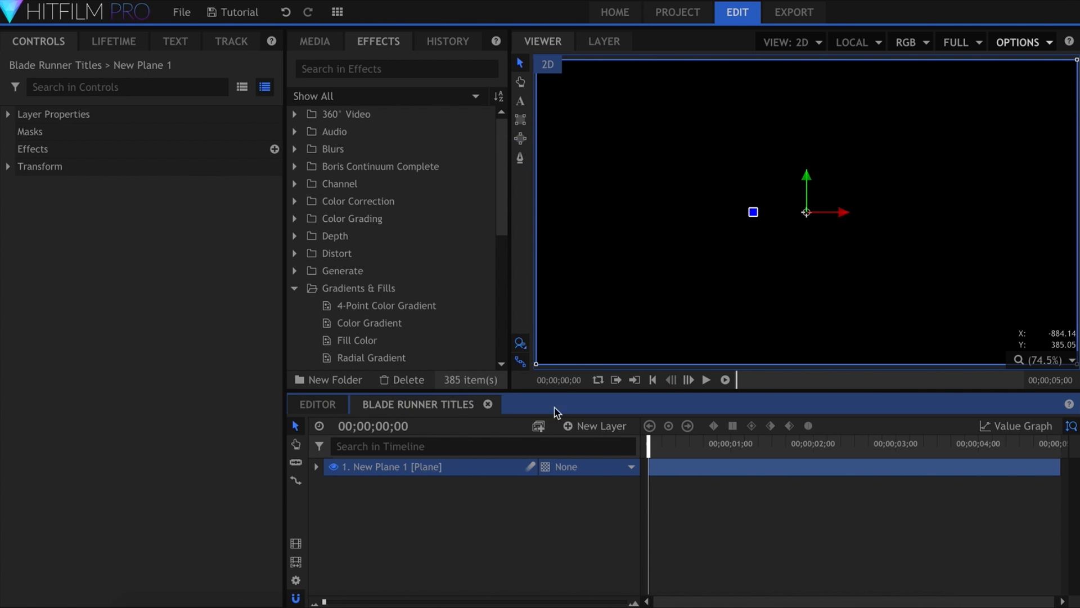
{"action": "left_click_drag", "start_coordinate": [419, 360], "coordinate": [441, 467]}
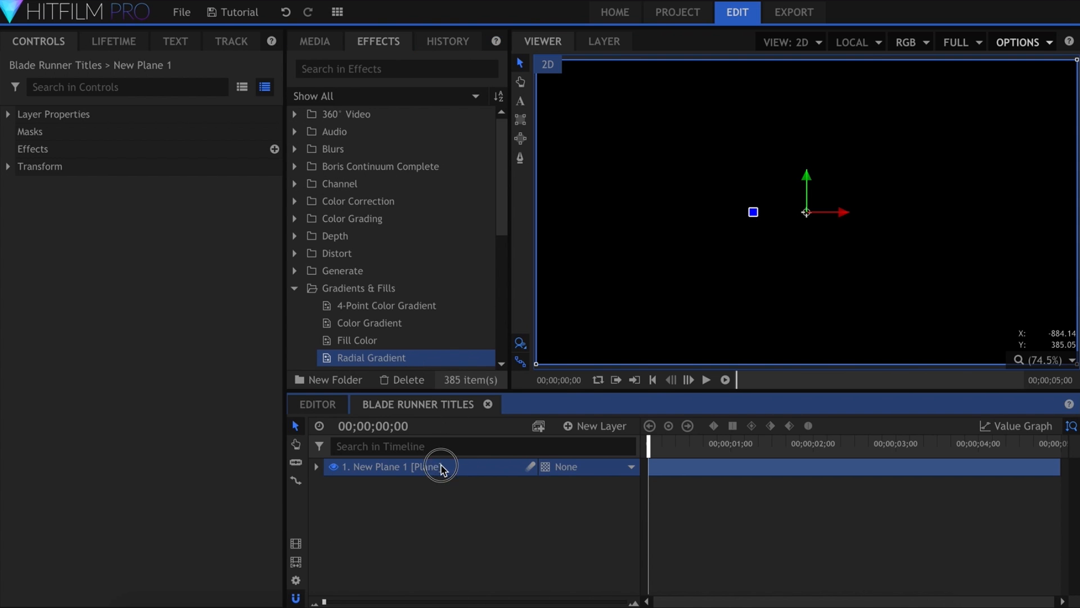
- Rename the plane layer as BG
{"action": "double_click", "coordinate": [443, 468]}
{"action": "type", "text": "BG"}
{"action": "key", "text": "Return"}
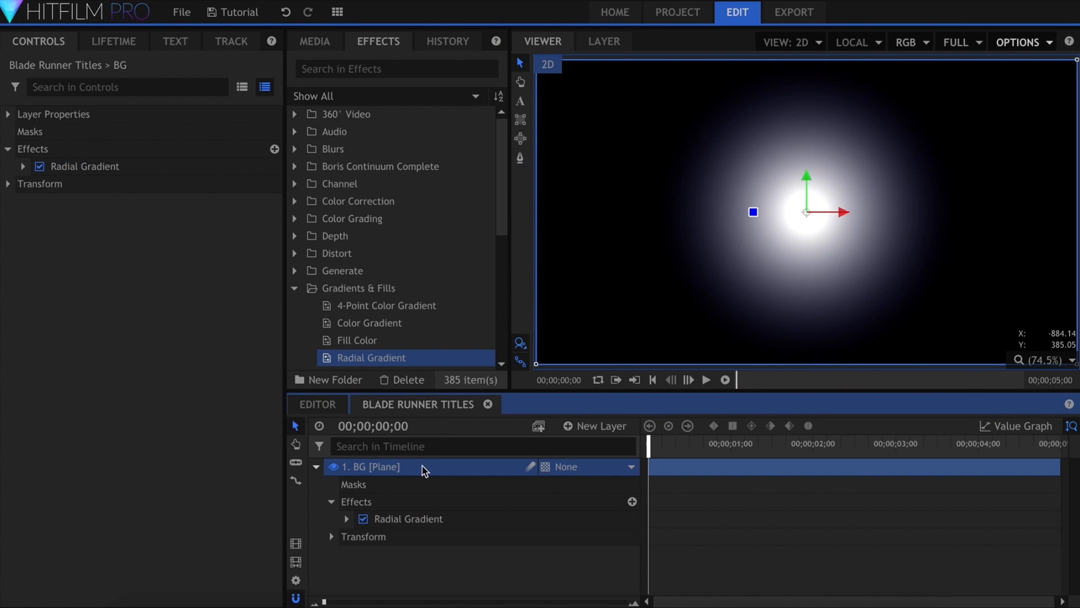
- Set the Radial Gradient's outer opacity to 1.00 and its inner radius to 0 px
{"action": "left_click", "coordinate": [23, 166]}
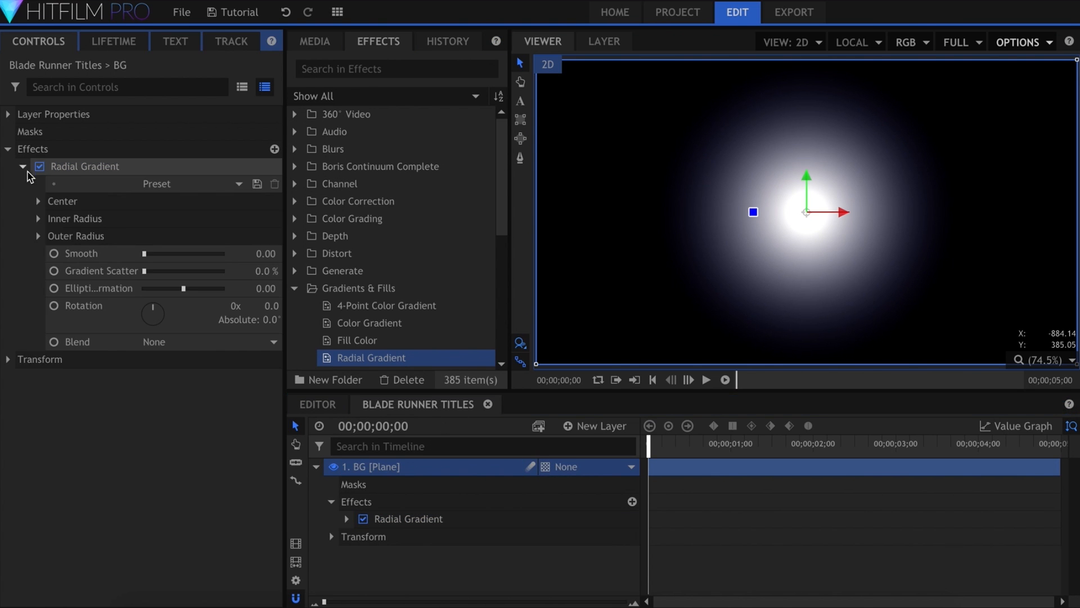
{"action": "left_click", "coordinate": [37, 234]}
{"action": "left_click", "coordinate": [38, 219]}
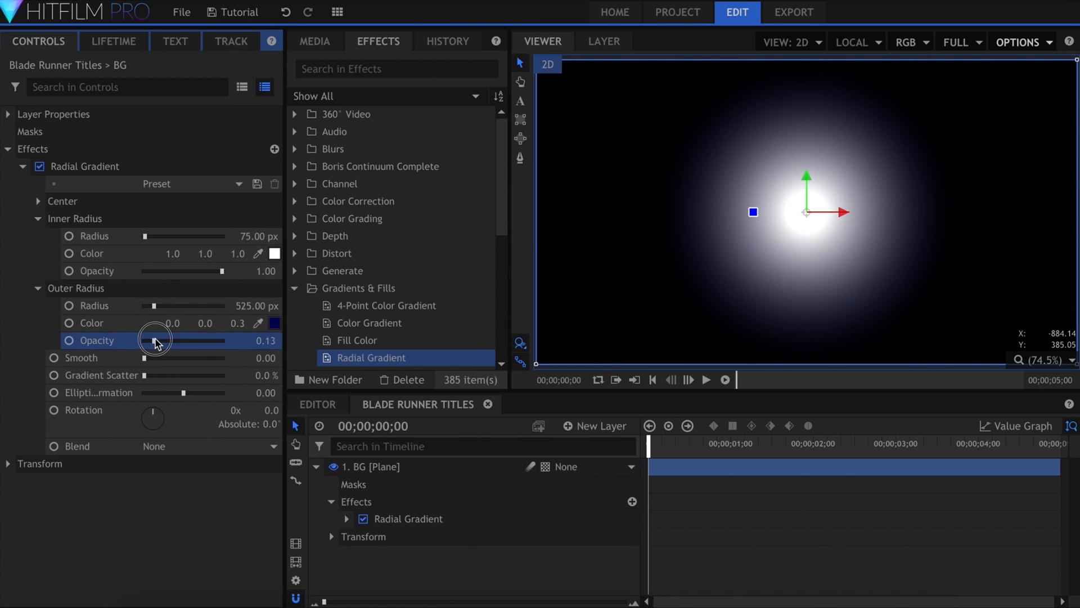
{"action": "left_click_drag", "start_coordinate": [144, 340], "coordinate": [231, 343]}
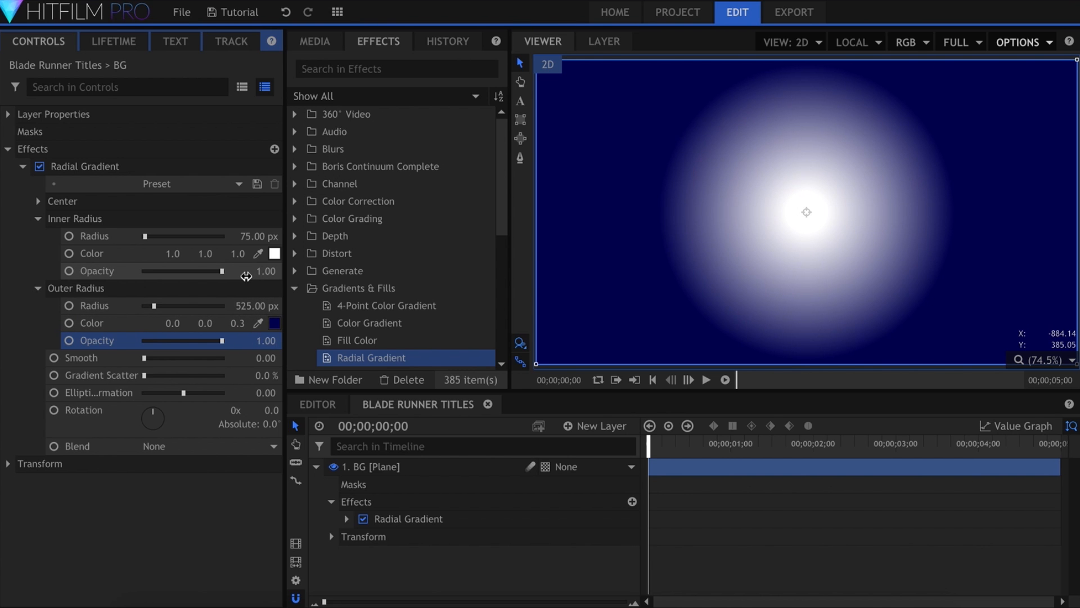
{"action": "left_click_drag", "start_coordinate": [259, 236], "coordinate": [217, 236]}
- Change the Radial Gradient's inner color to a dark blue of about 0.0, 0.1, 0.3
{"action": "left_click", "coordinate": [274, 253]}
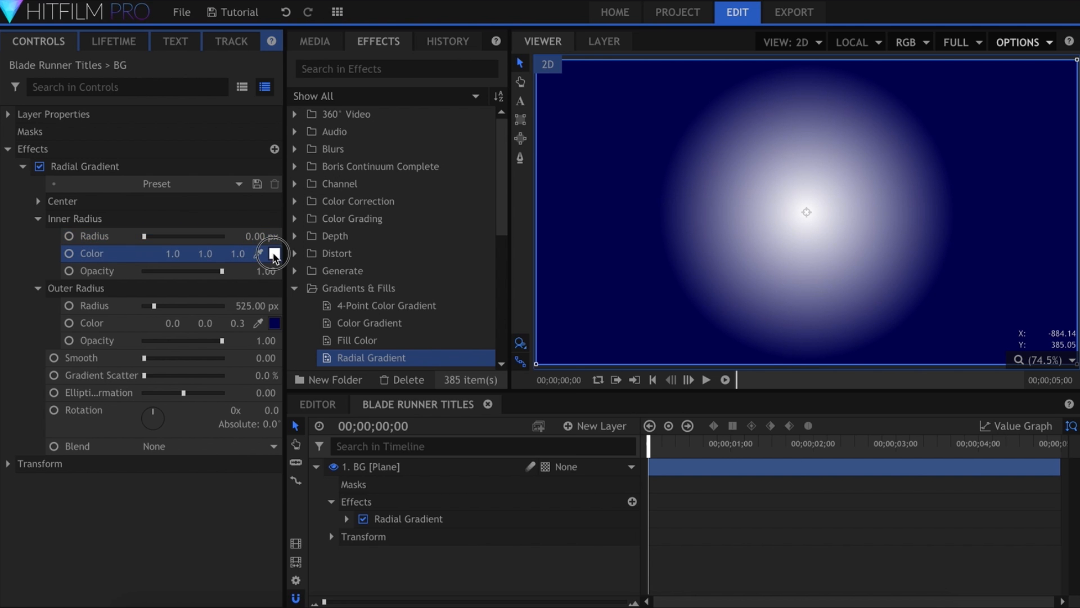
{"action": "left_click_drag", "start_coordinate": [422, 340], "coordinate": [432, 354]}
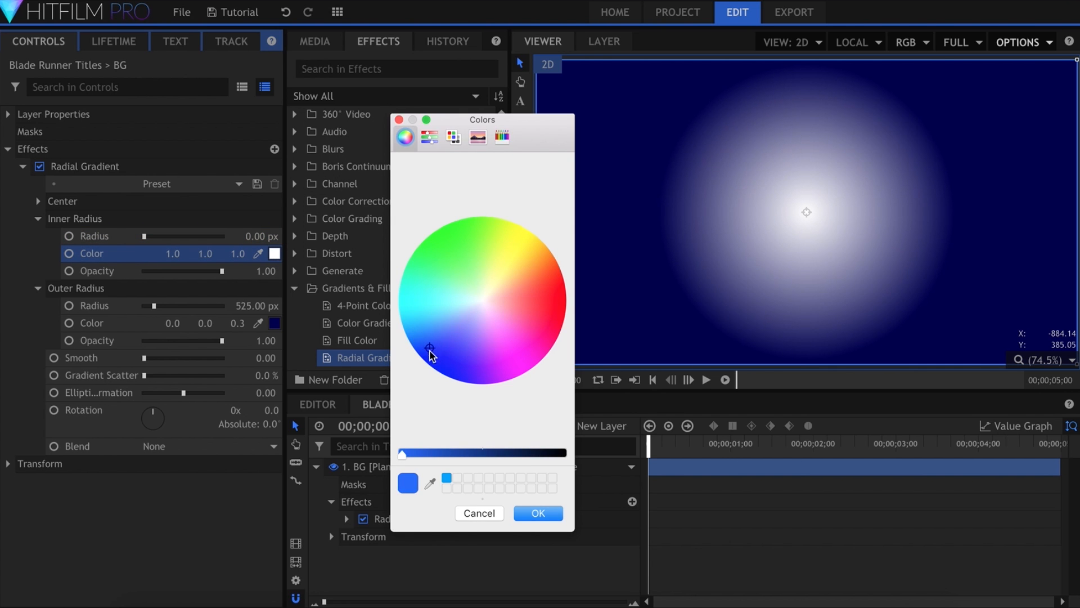
{"action": "mouse_move", "coordinate": [486, 459]}
{"action": "left_mouse_down"}
{"action": "mouse_move", "coordinate": [499, 448]}
{"action": "mouse_move", "coordinate": [492, 454]}
{"action": "left_mouse_up"}
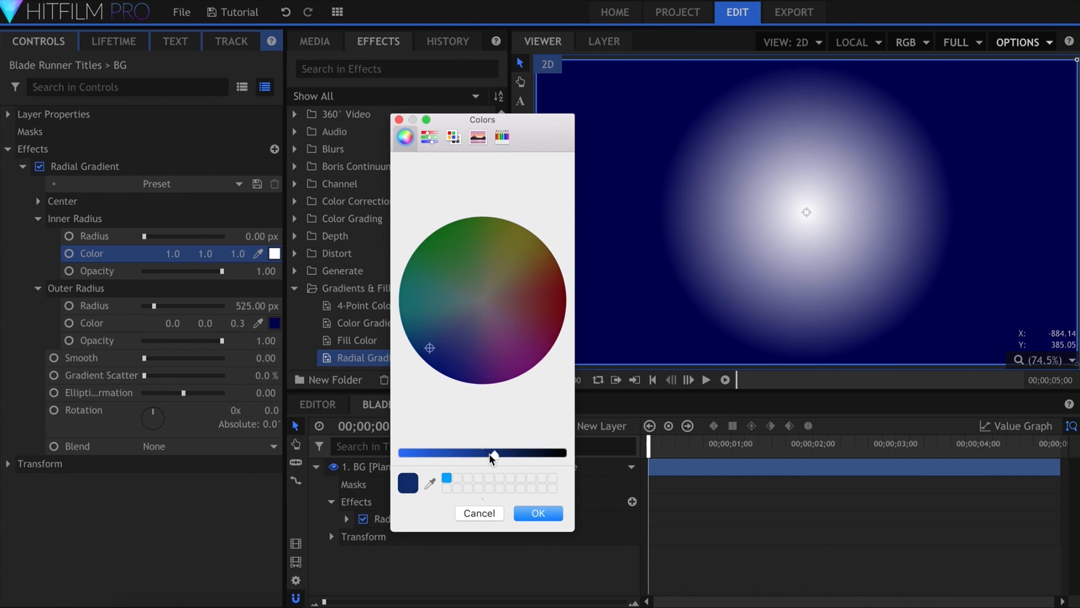
{"action": "key", "text": "Return"}
- Make the Radial Gradient's outer color black and set its outer radius to 1400 px
{"action": "left_click_drag", "start_coordinate": [238, 322], "coordinate": [217, 322]}
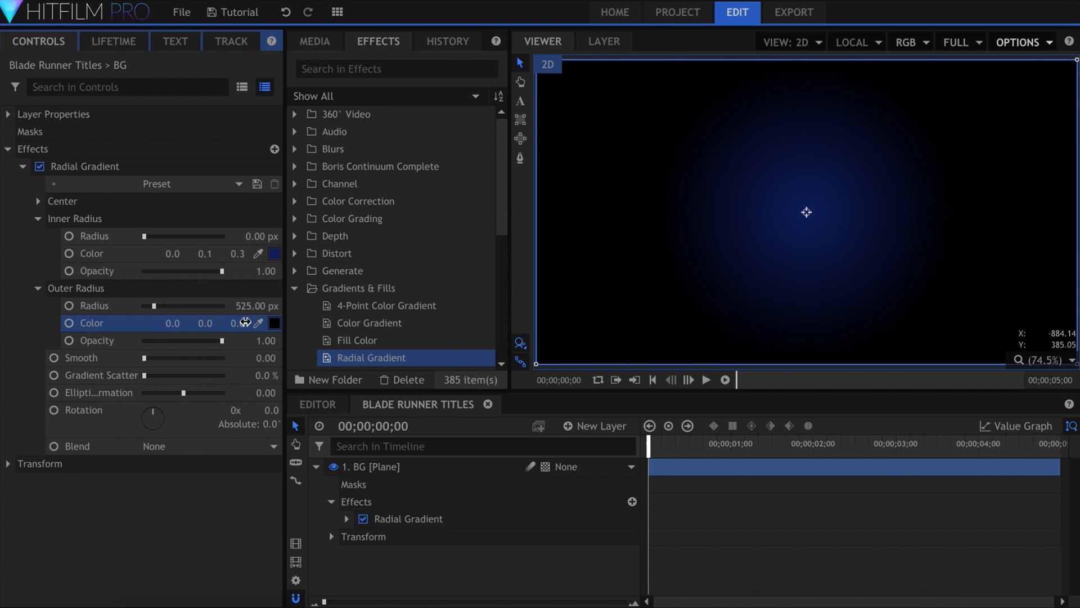
{"action": "left_click", "coordinate": [260, 306]}
{"action": "type", "text": "140"}
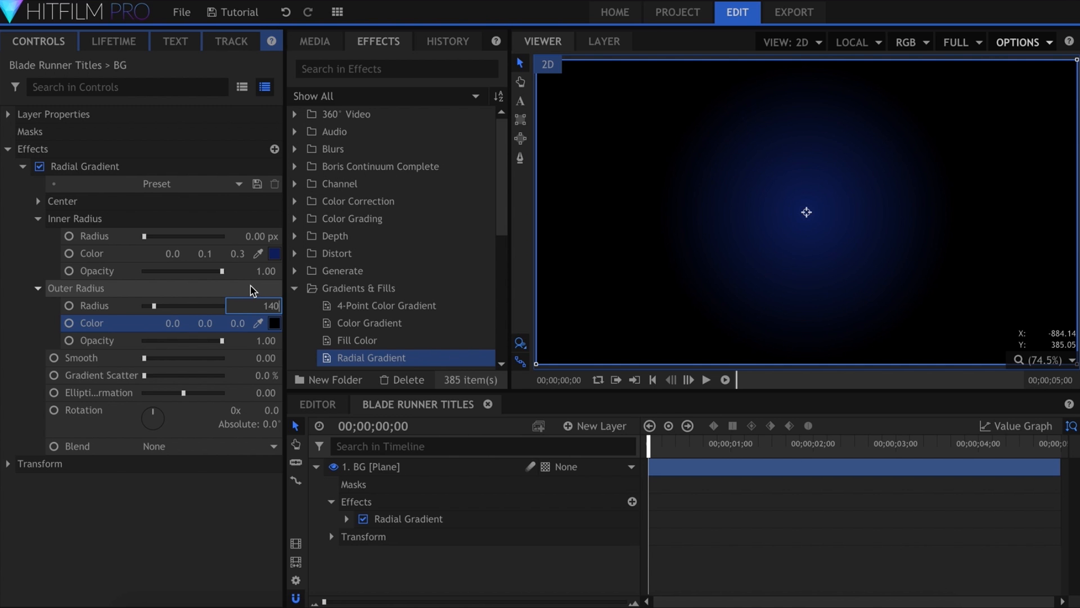
{"action": "type", "text": "0"}
{"action": "key", "text": "Return"}
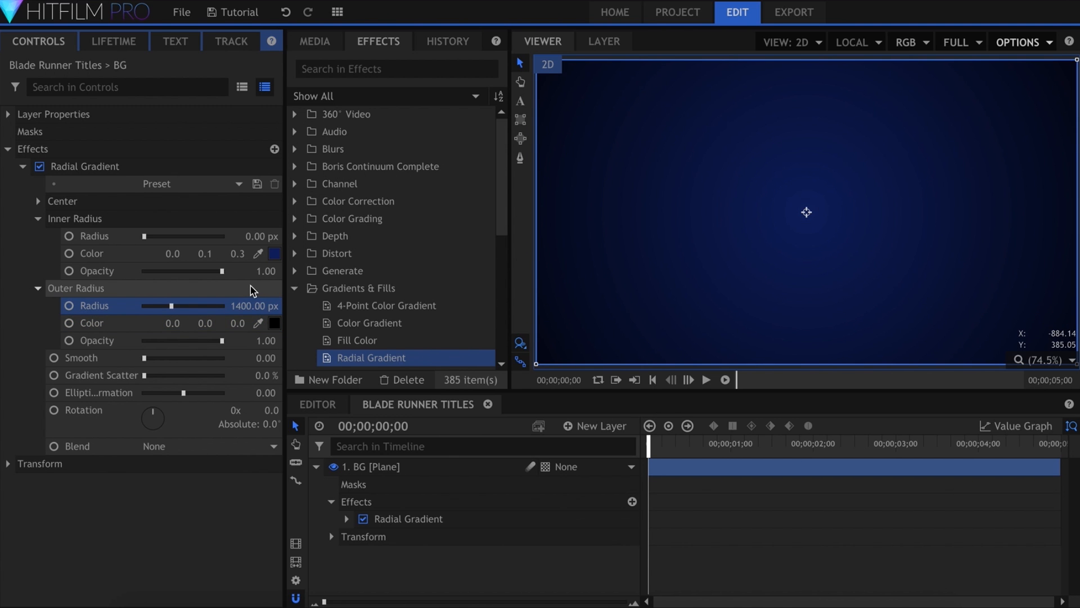
- Move the Radial Gradient's center to just above the frame, left of the middle, and collapse the BG layer
{"action": "left_click_drag", "start_coordinate": [807, 212], "coordinate": [705, 45]}
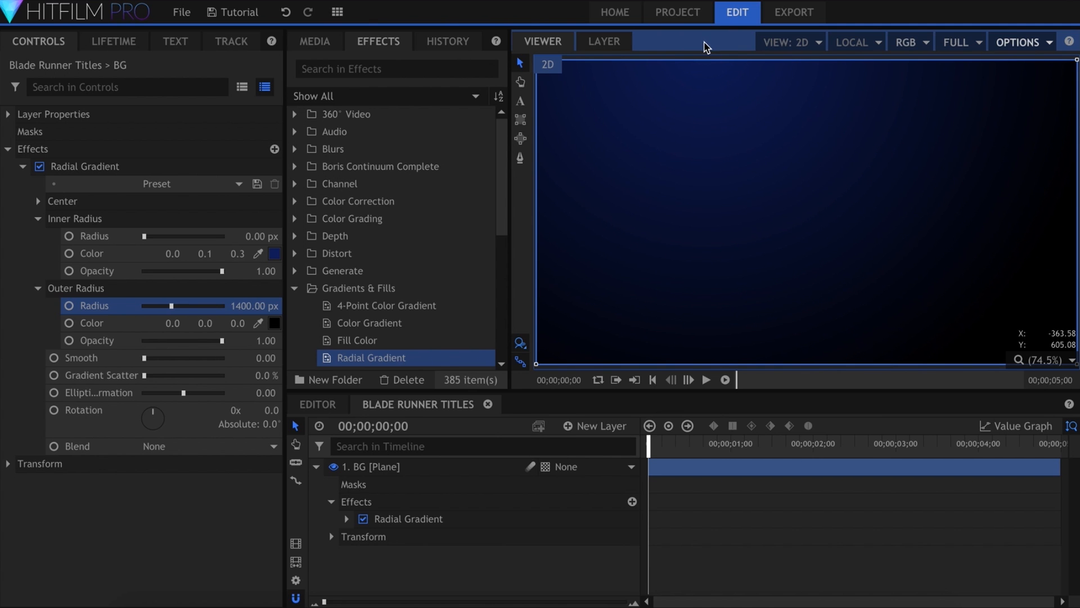
{"action": "left_click", "coordinate": [316, 467]}
{"action": "left_click", "coordinate": [404, 506]}
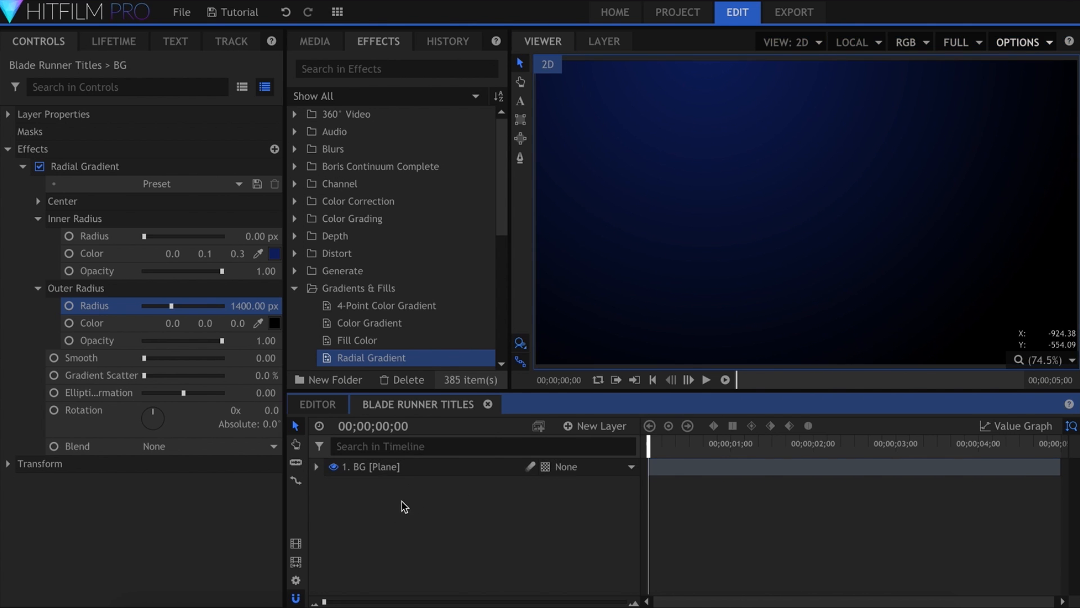
- Add a text layer 1920 wide and 180 high above the BG layer
{"action": "left_click", "coordinate": [611, 426]}
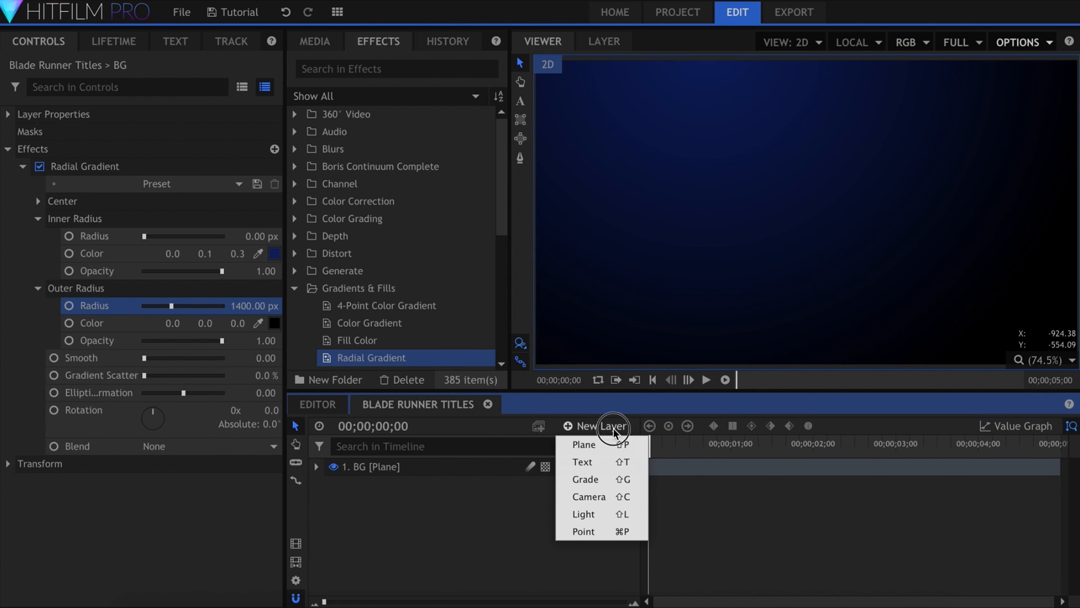
{"action": "left_click", "coordinate": [611, 464]}
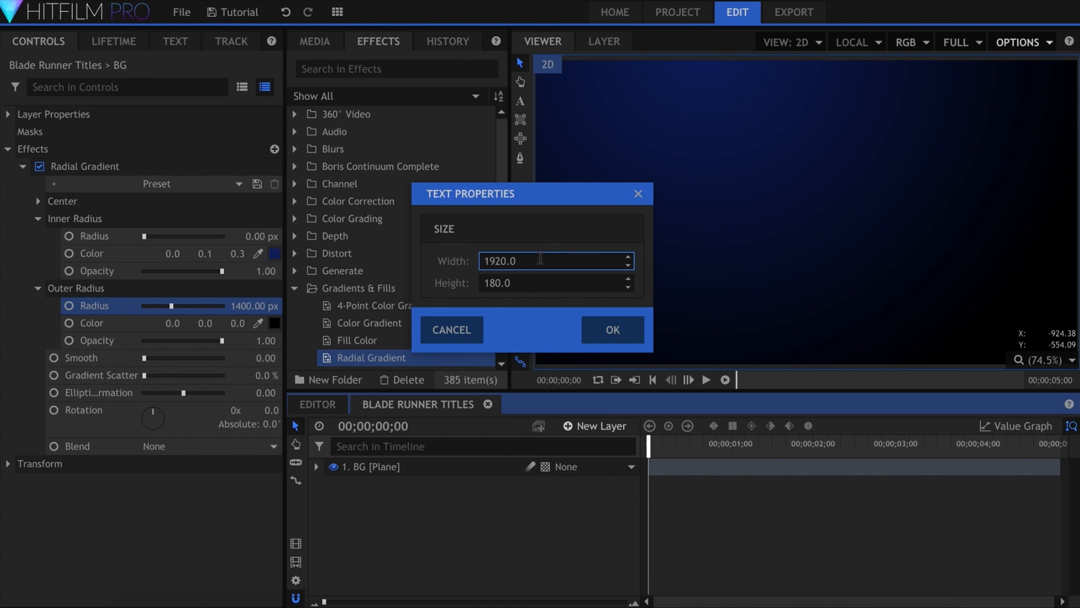
{"action": "left_click_drag", "start_coordinate": [542, 260], "coordinate": [472, 264]}
{"action": "key", "text": "Return"}
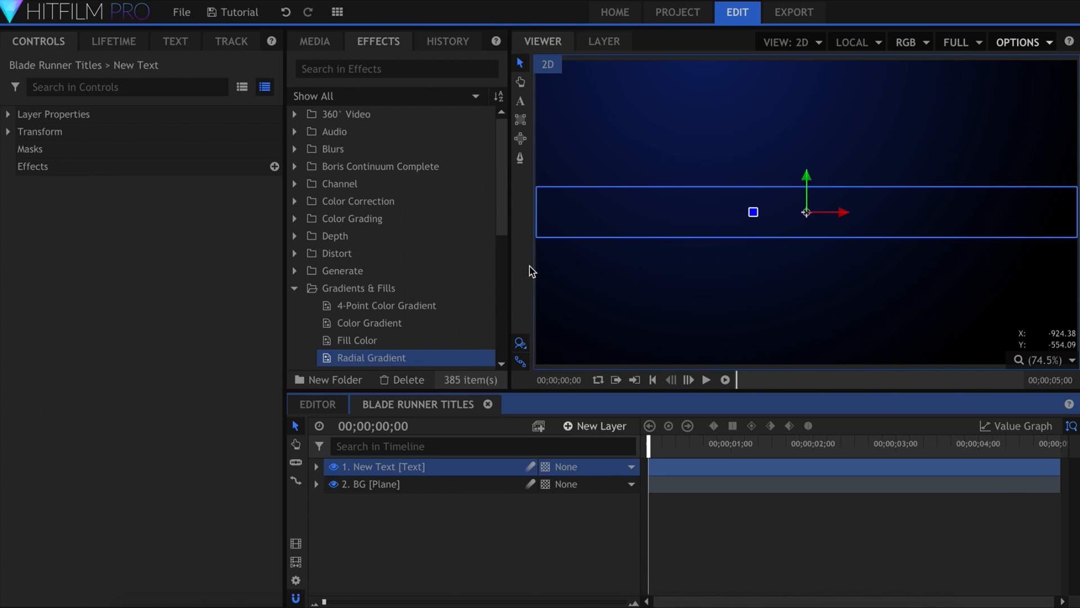
- Enter "blade runner" in the new text layer's box
{"action": "left_click", "coordinate": [521, 102]}
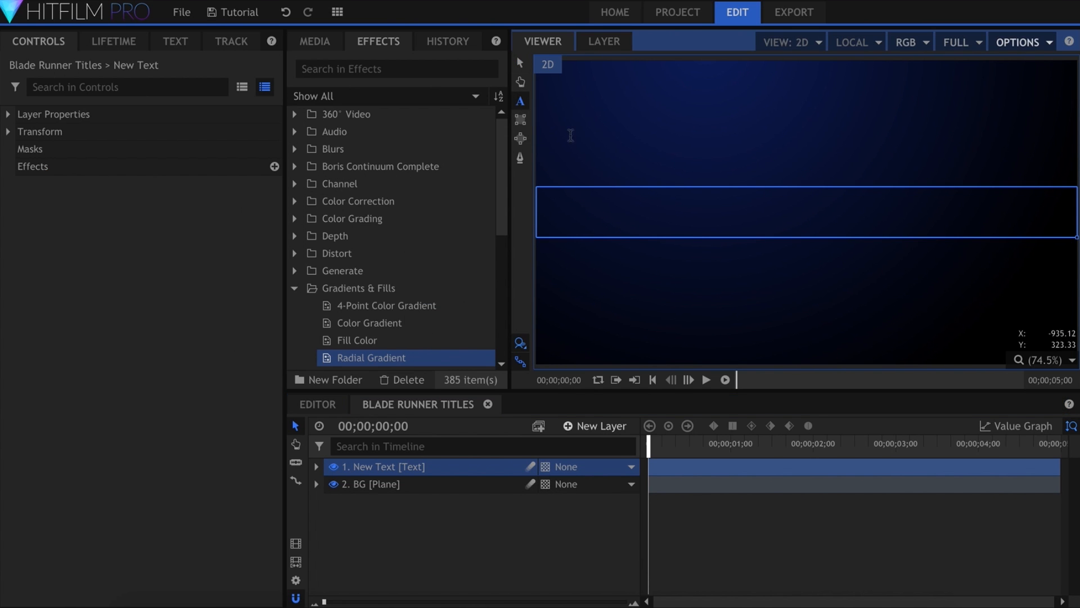
{"action": "left_click", "coordinate": [802, 214]}
{"action": "type", "text": "blade runner"}
- Set the font of the whole "blade runner" text to Blade Runner Movie Font
{"action": "key", "text": "ctrl+a"}
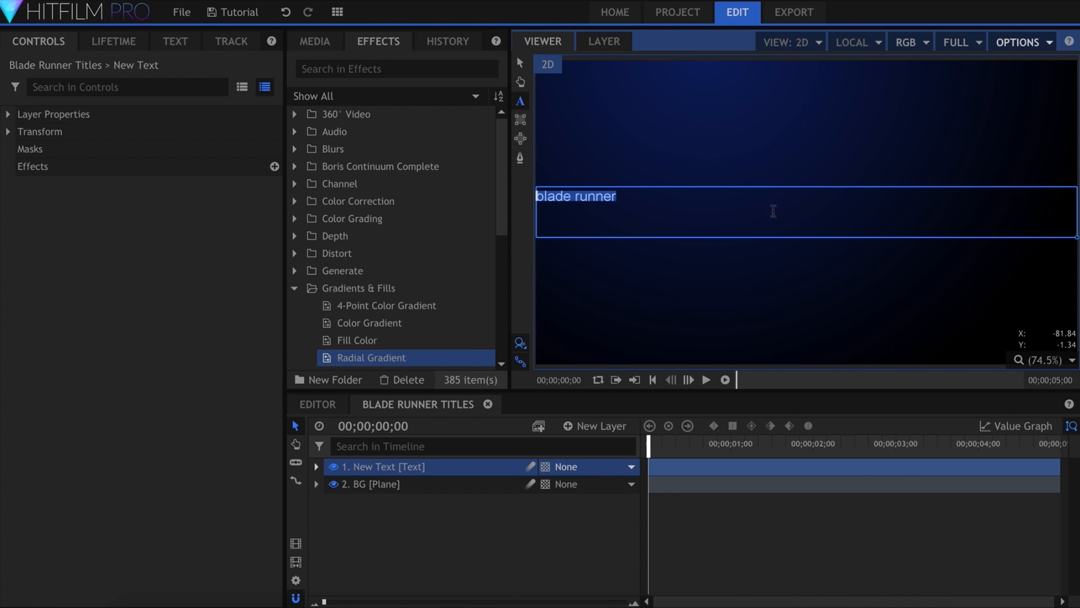
{"action": "left_click", "coordinate": [186, 46]}
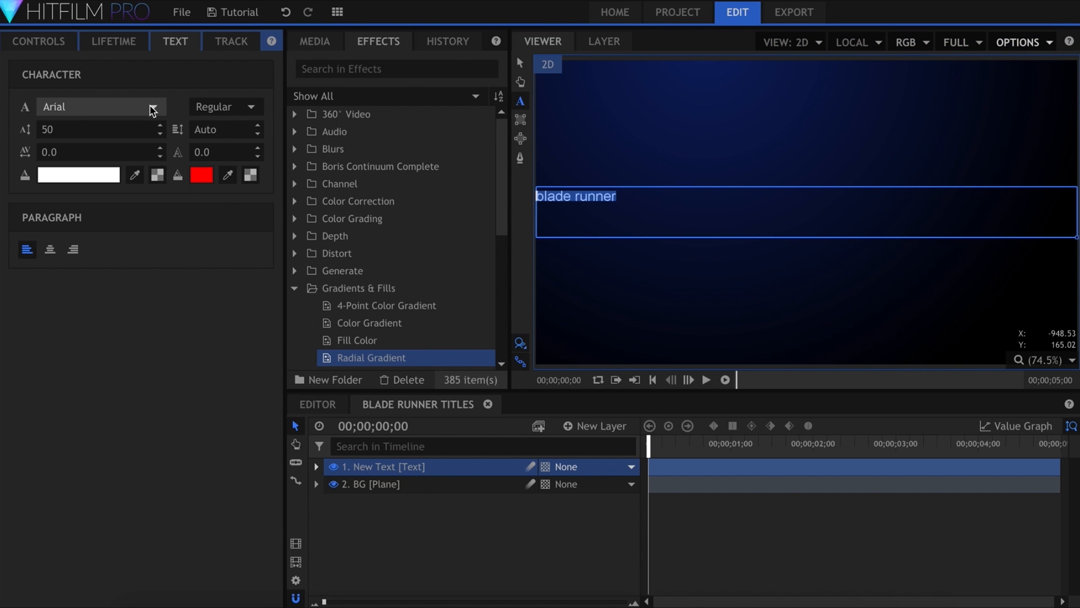
{"action": "left_click", "coordinate": [152, 109]}
{"action": "scroll", "coordinate": [154, 152], "scroll_direction": "down", "scroll_amount": 5}
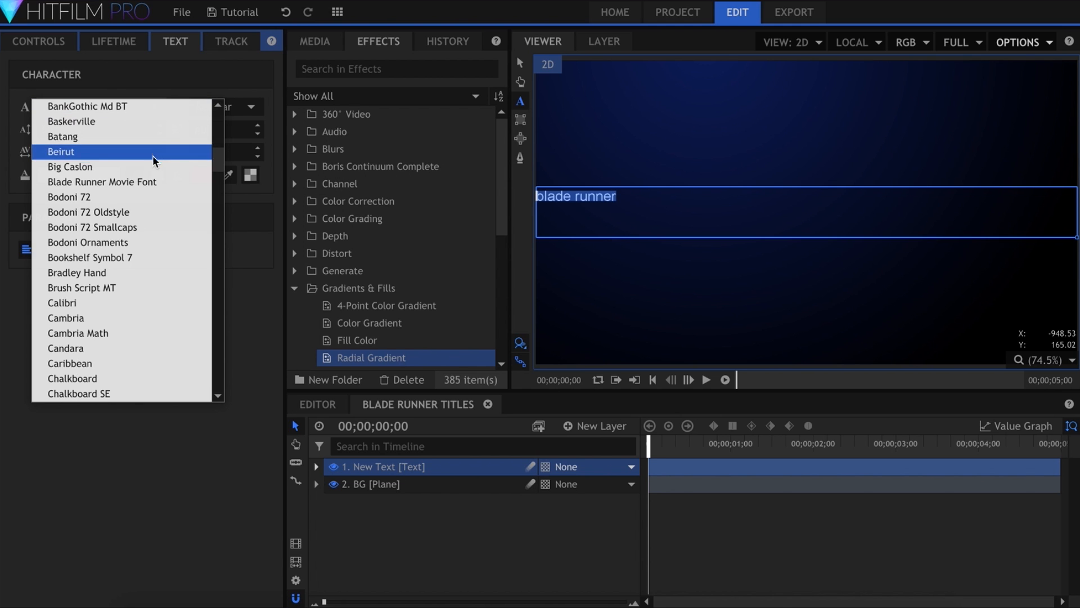
{"action": "left_click", "coordinate": [165, 187]}
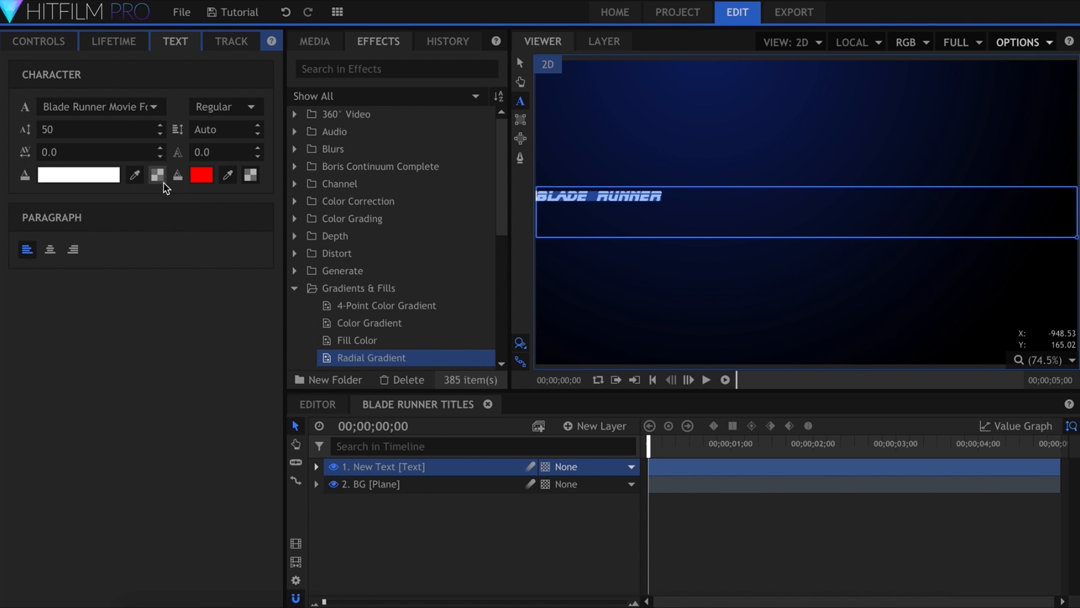
- Set the title text's size to 150 and center its paragraph alignment
{"action": "left_click", "coordinate": [119, 133]}
{"action": "type", "text": "150"}
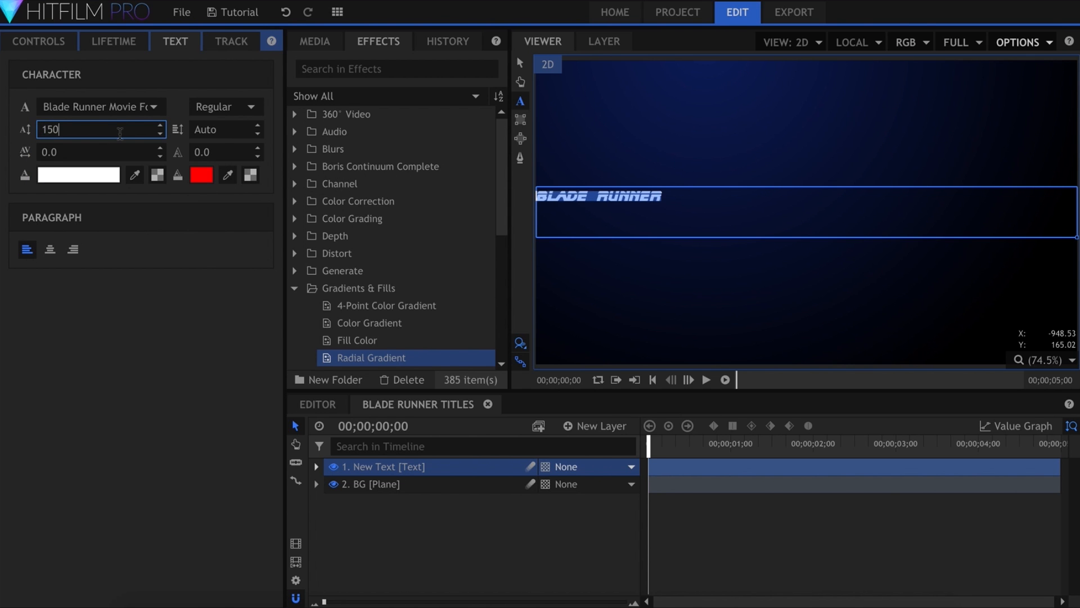
{"action": "key", "text": "Return"}
{"action": "left_click", "coordinate": [50, 250]}
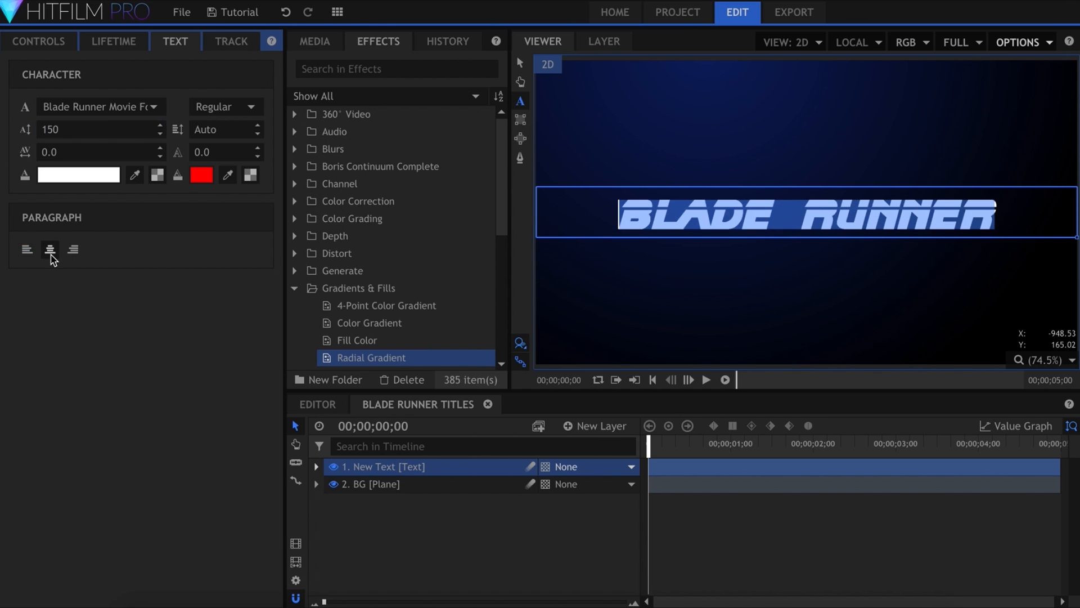
- Finish editing the text and rename its layer as Title
{"action": "left_click", "coordinate": [711, 221]}
{"action": "double_click", "coordinate": [462, 465]}
{"action": "type", "text": "Title"}
{"action": "key", "text": "Return"}
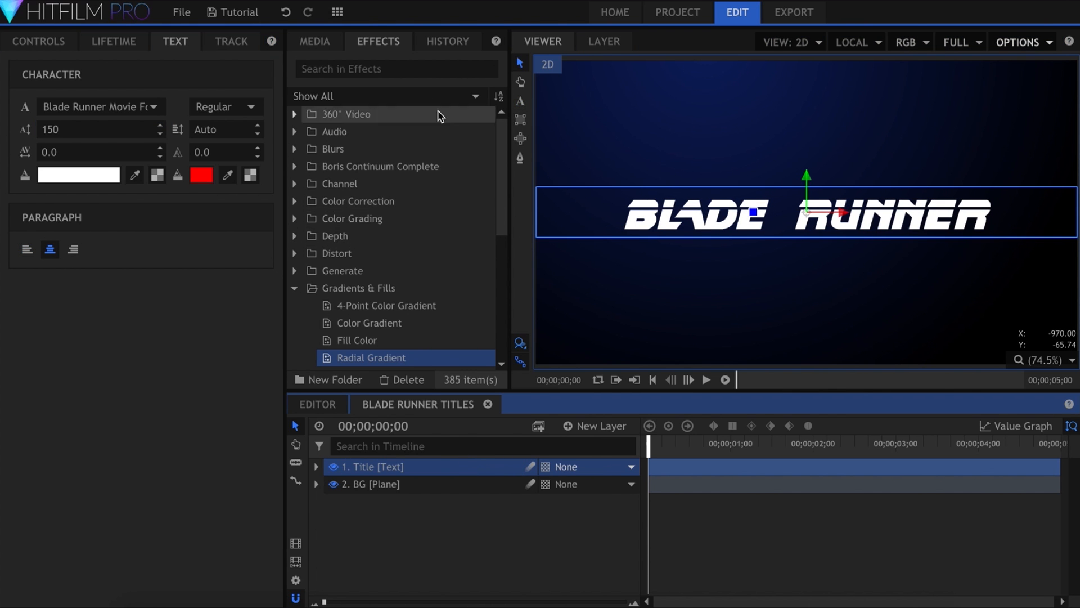
- Find the Emboss effect and apply it to the Title layer
{"action": "left_click", "coordinate": [429, 69]}
{"action": "type", "text": "emboss"}
{"action": "left_click_drag", "start_coordinate": [403, 134], "coordinate": [472, 466]}
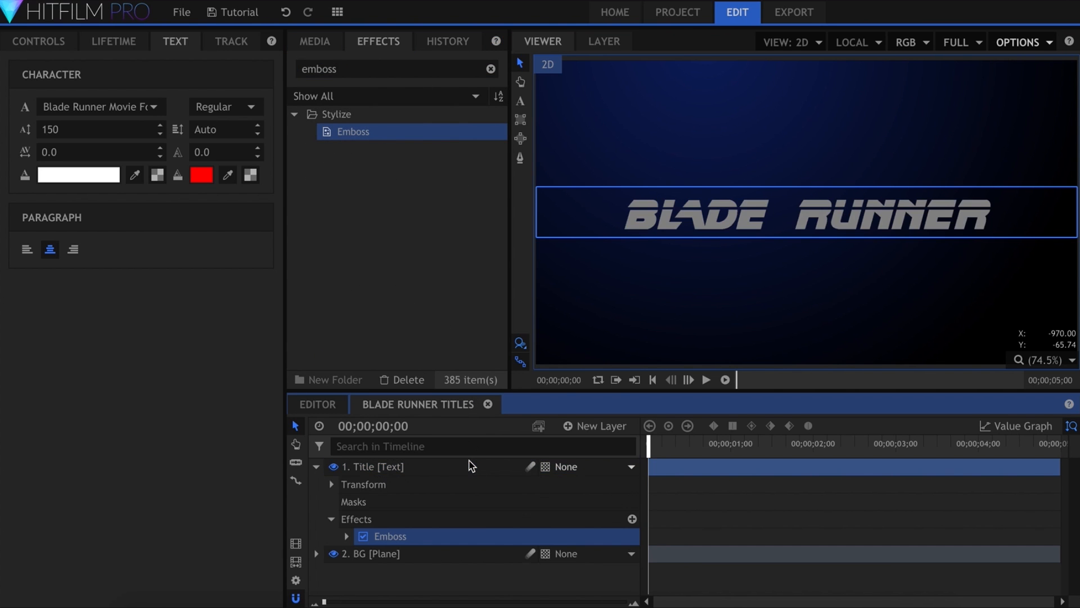
- Set the Emboss effect's Edge Width to 5.00 on the Title layer
{"action": "left_click", "coordinate": [53, 41]}
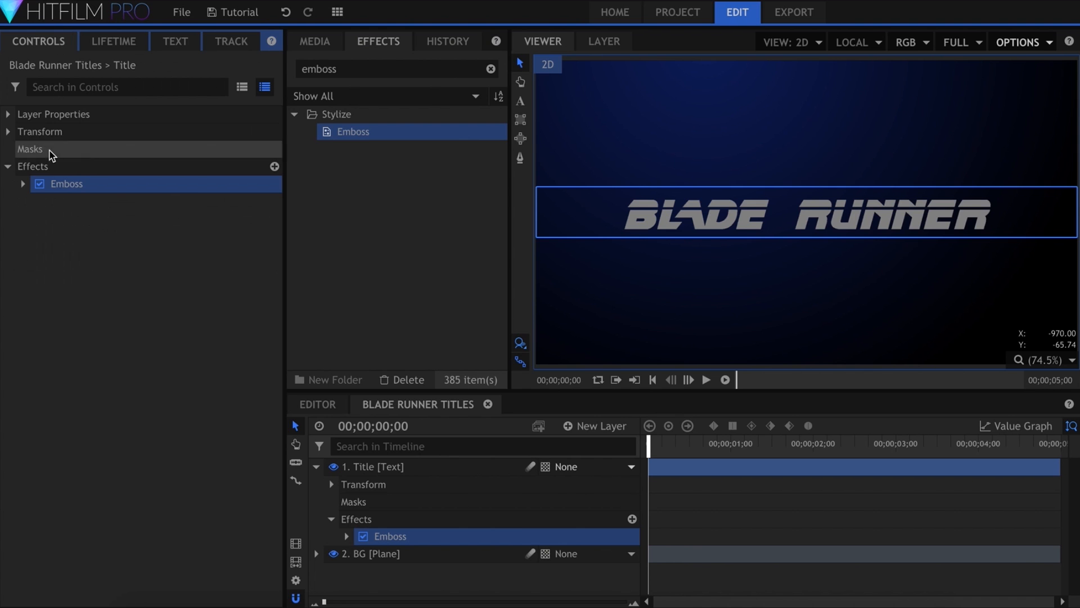
{"action": "left_click", "coordinate": [23, 183]}
{"action": "left_click_drag", "start_coordinate": [164, 289], "coordinate": [270, 305]}
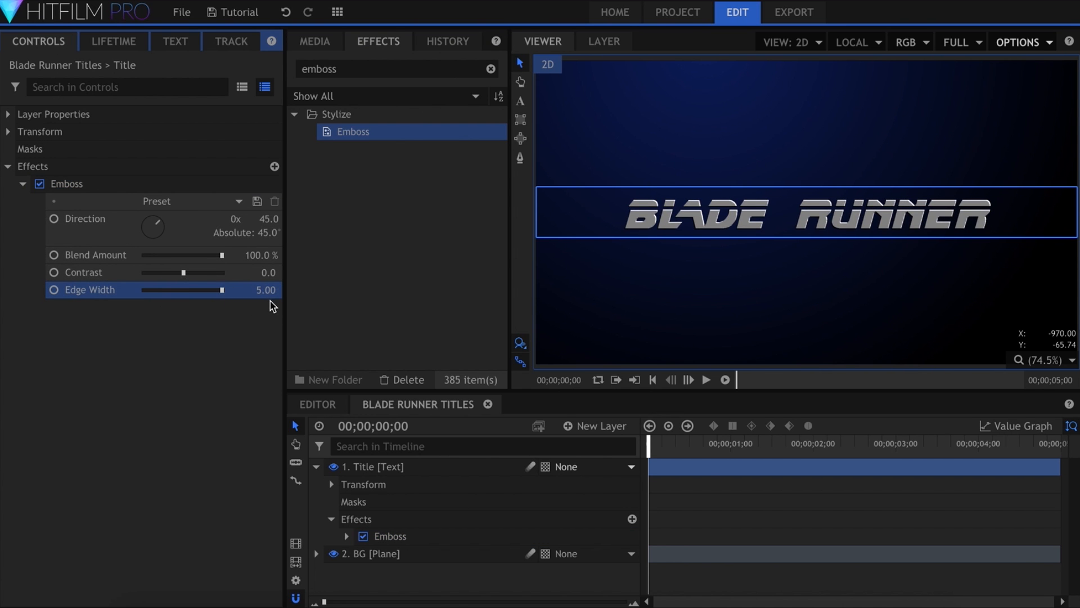
- Clear the effects search and apply the Color Gradient effect from Gradients & Fills to the Title layer
{"action": "left_click", "coordinate": [491, 69]}
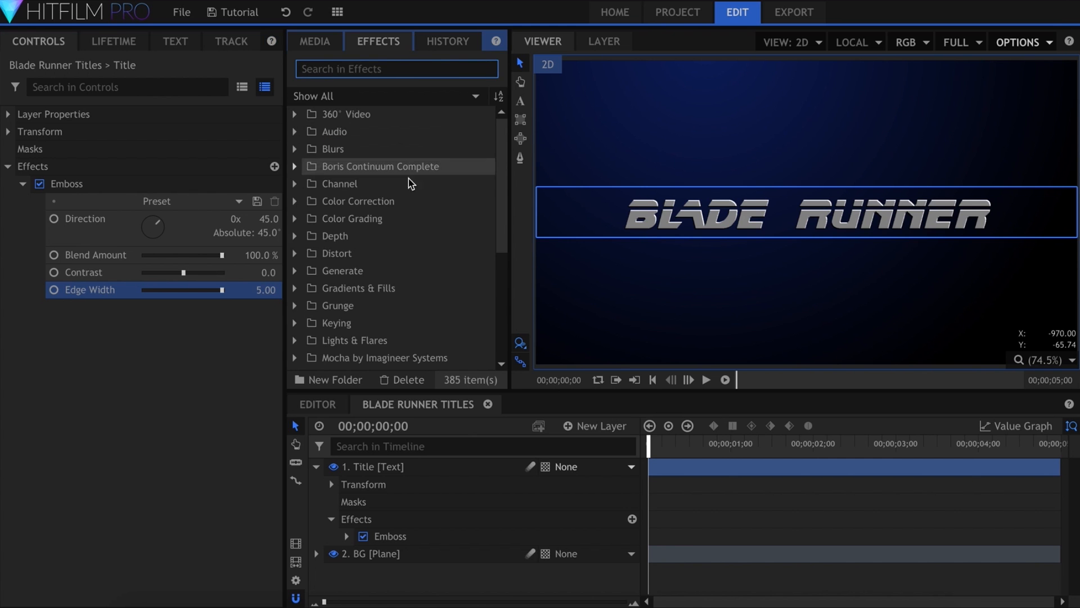
{"action": "left_click", "coordinate": [295, 289]}
{"action": "scroll", "coordinate": [487, 258], "scroll_direction": "down", "scroll_amount": 1}
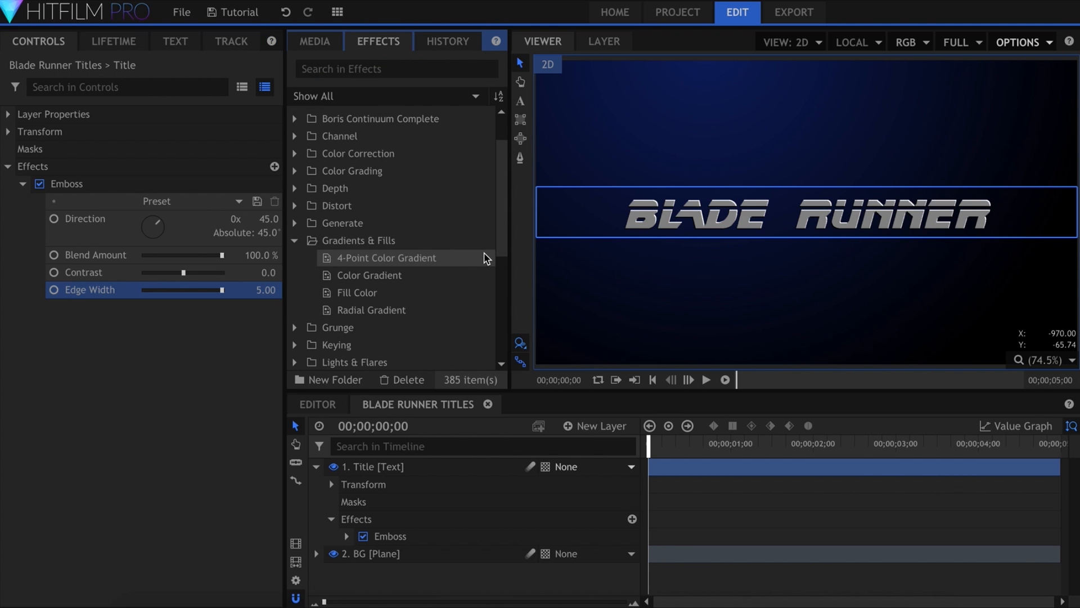
{"action": "left_click_drag", "start_coordinate": [461, 280], "coordinate": [216, 288]}
- Place the Color Gradient's start point at about 0, 52 above the title letters and its end point at about 0, -71 below them
{"action": "left_click", "coordinate": [23, 183]}
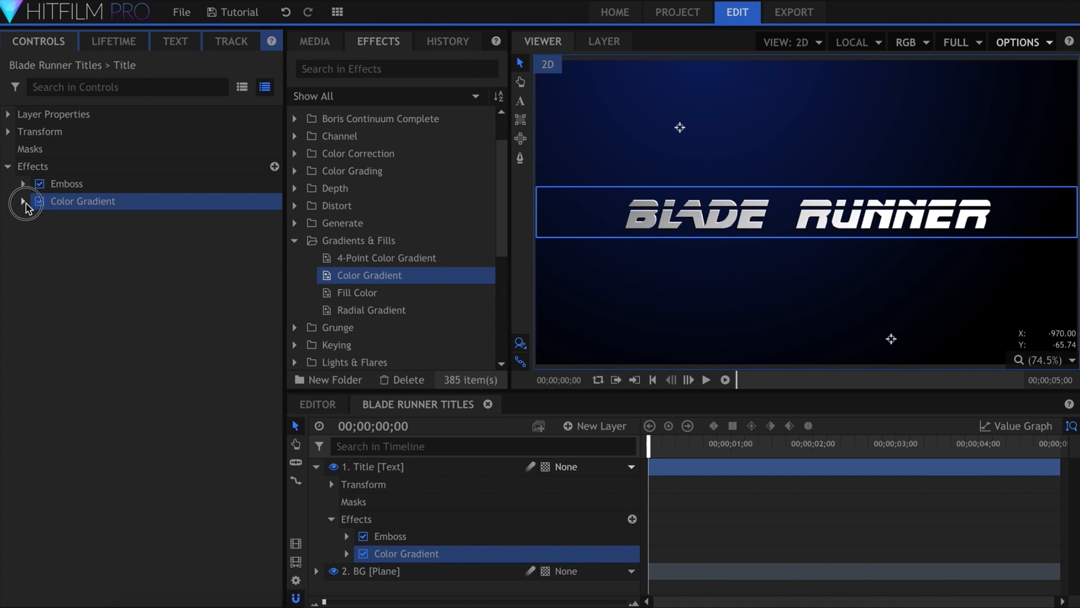
{"action": "left_click", "coordinate": [23, 201]}
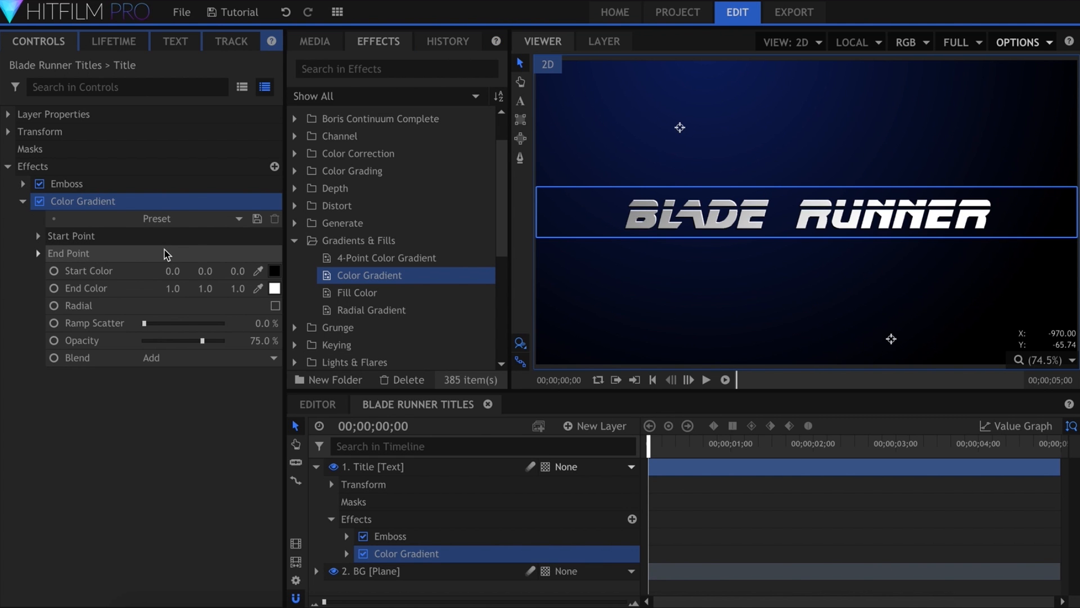
{"action": "left_click_drag", "start_coordinate": [894, 341], "coordinate": [797, 235]}
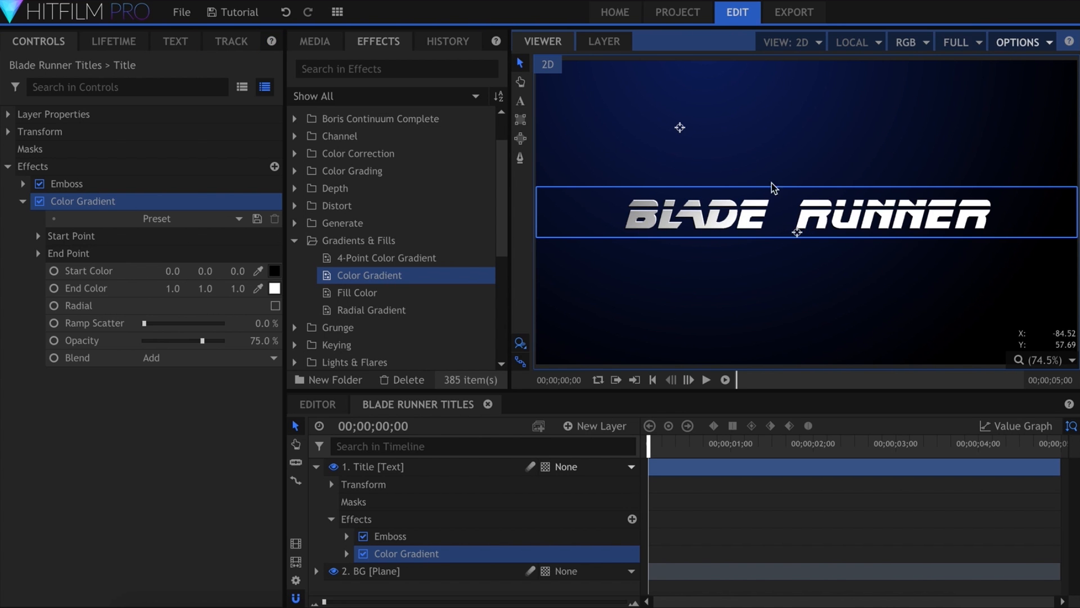
{"action": "left_click_drag", "start_coordinate": [681, 131], "coordinate": [806, 198]}
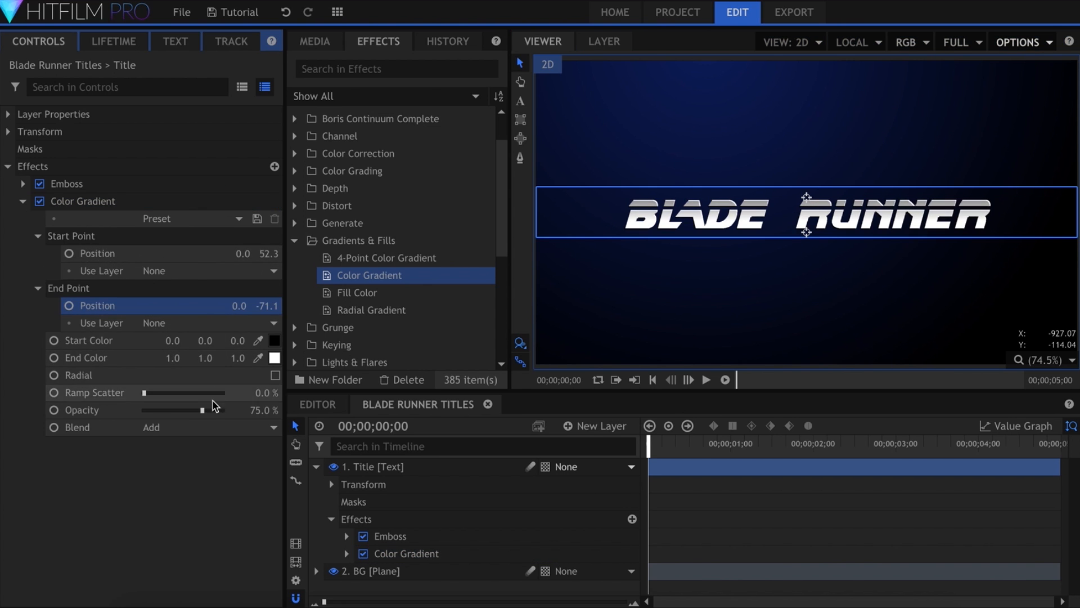
- Set the Title's Color Gradient to 100% opacity with the Overlay blend mode
{"action": "left_click_drag", "start_coordinate": [202, 410], "coordinate": [208, 414]}
{"action": "left_click", "coordinate": [203, 429]}
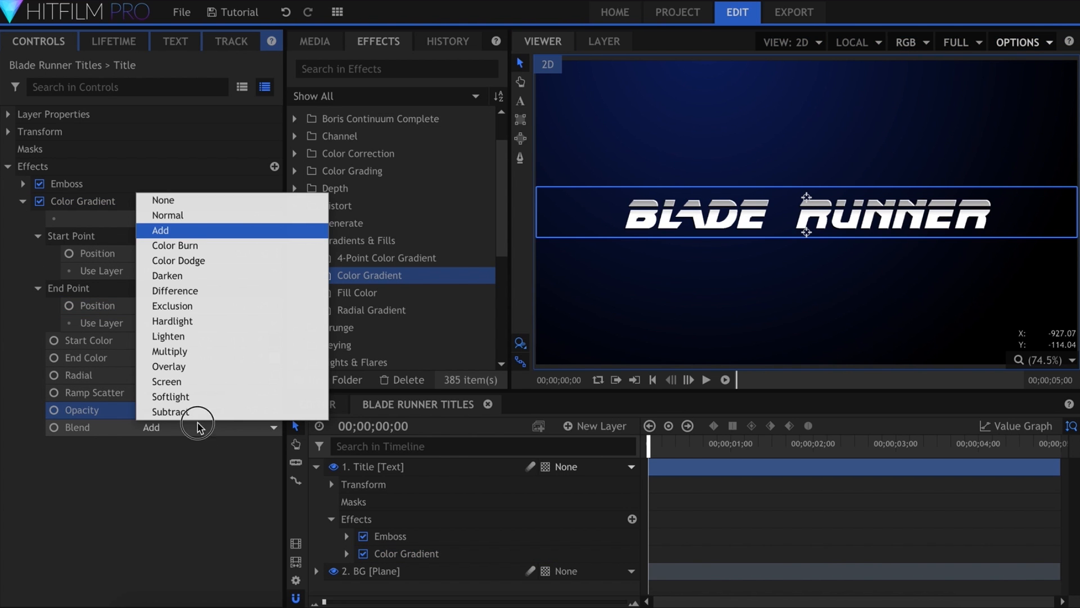
{"action": "left_click", "coordinate": [203, 371]}
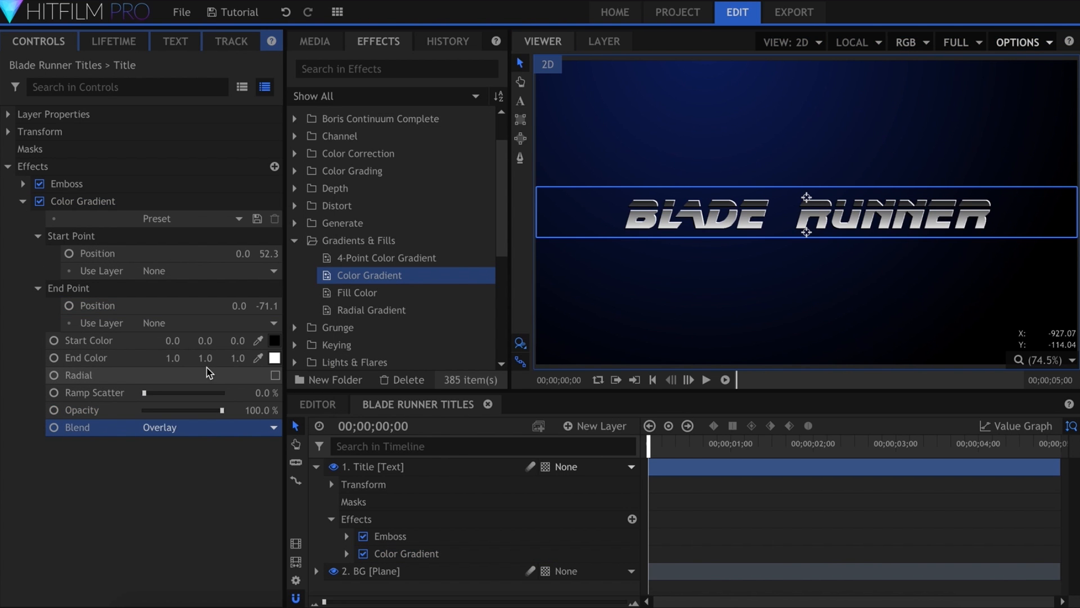
- Color the Title's gradient from dark red (0.2, 0.0, 0.0) at the start to bright red (0.8, 0.1, 0.2) at the end
{"action": "left_click", "coordinate": [274, 340]}
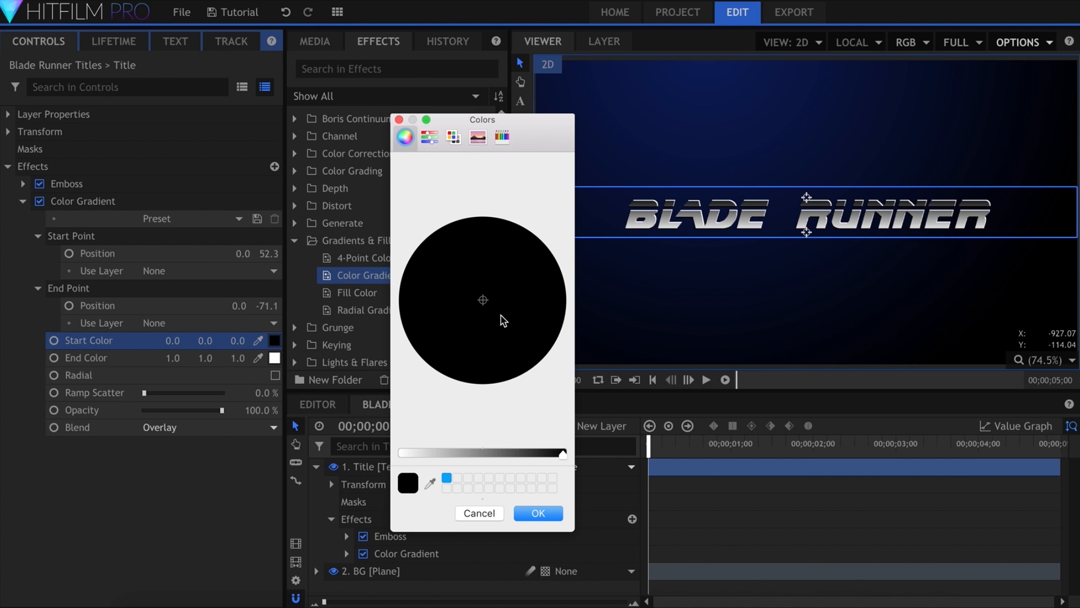
{"action": "left_click", "coordinate": [539, 307]}
{"action": "key", "text": "Return"}
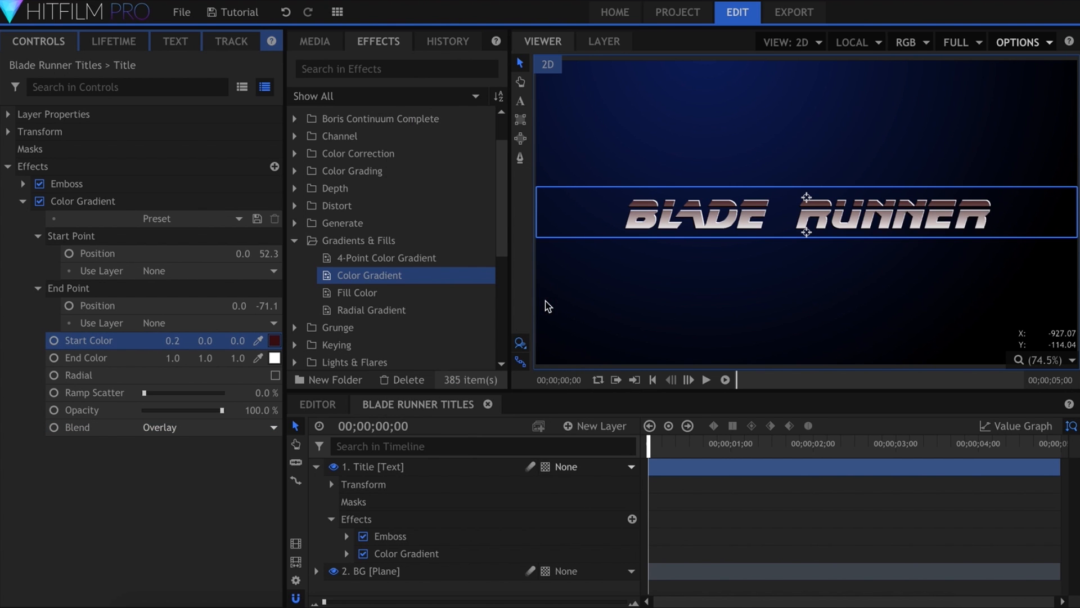
{"action": "left_click", "coordinate": [275, 358]}
{"action": "left_click", "coordinate": [535, 300]}
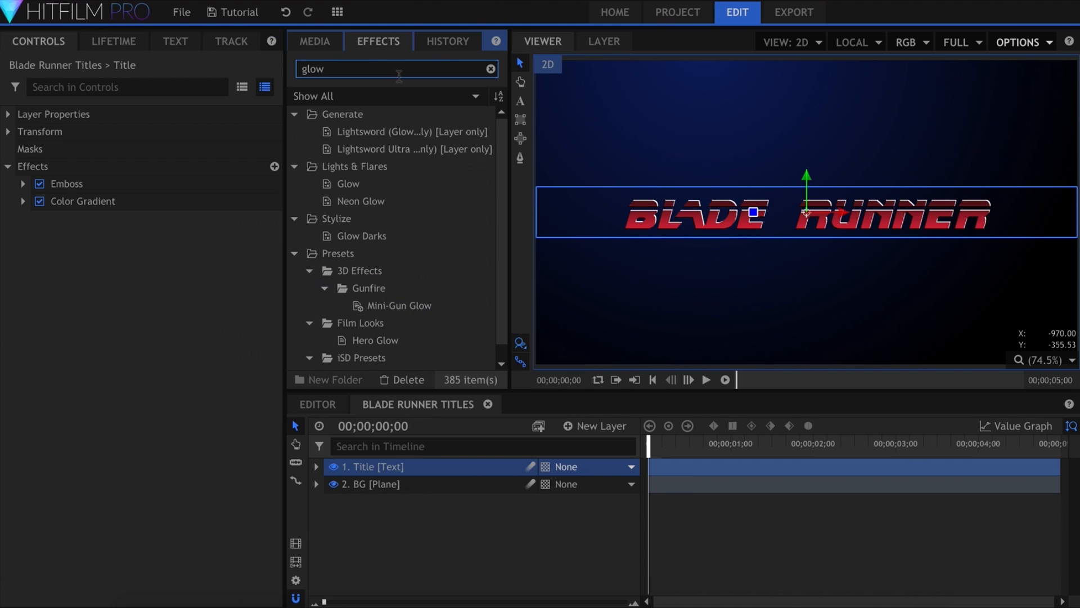
- Apply the Glow effect from Lights & Flares to the Title layer and set its blend mode to Add
{"action": "left_click", "coordinate": [388, 187]}
{"action": "left_click_drag", "start_coordinate": [388, 187], "coordinate": [133, 208]}
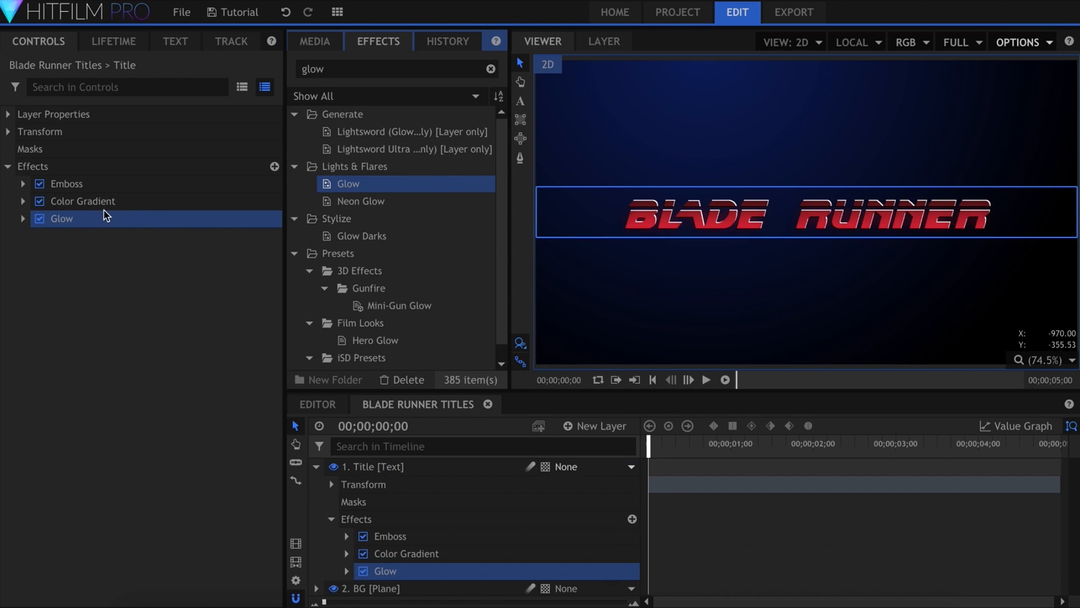
{"action": "left_click", "coordinate": [23, 219]}
{"action": "left_click", "coordinate": [162, 306]}
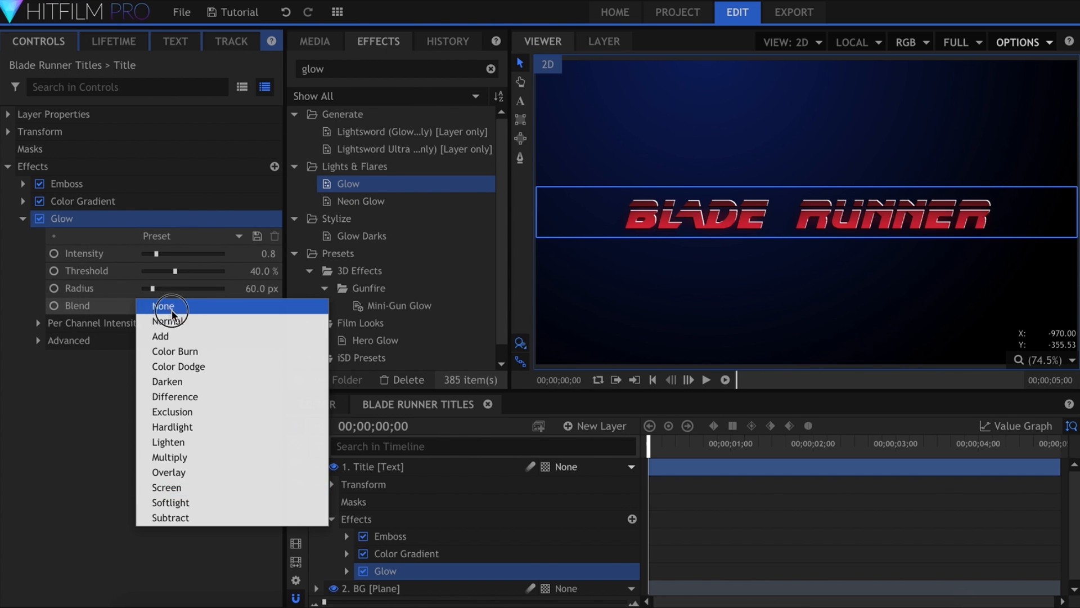
{"action": "left_click", "coordinate": [174, 340]}
- Adjust the Title's Glow to an Intensity of 2.3, a Threshold of 94% and a Radius of 19.1 px
{"action": "left_click_drag", "start_coordinate": [174, 256], "coordinate": [228, 248]}
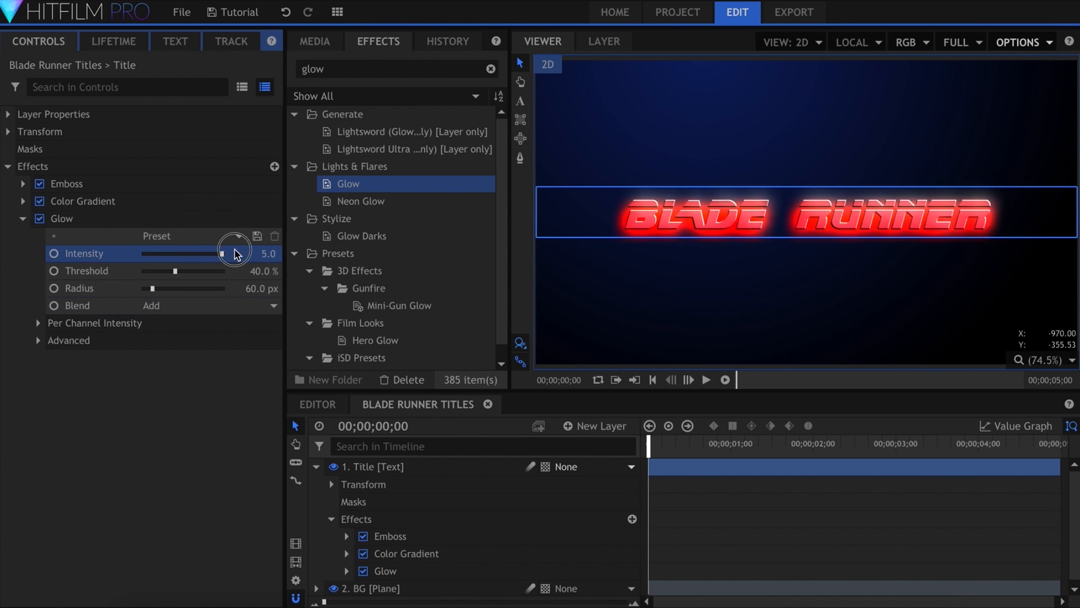
{"action": "left_click_drag", "start_coordinate": [152, 288], "coordinate": [144, 293]}
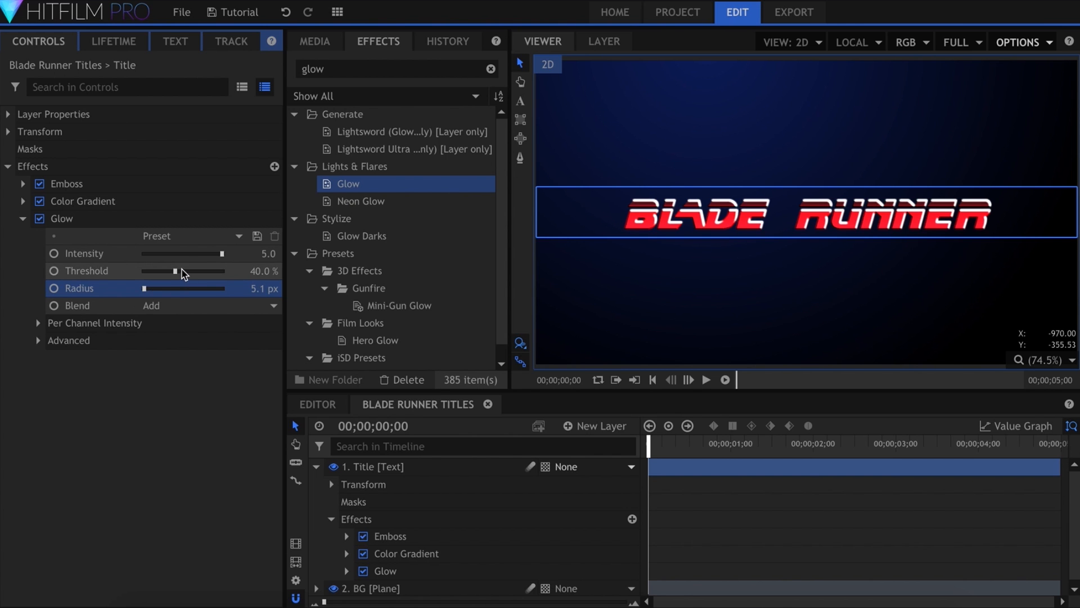
{"action": "mouse_move", "coordinate": [180, 270]}
{"action": "left_mouse_down"}
{"action": "mouse_move", "coordinate": [218, 281]}
{"action": "mouse_move", "coordinate": [157, 253]}
{"action": "mouse_move", "coordinate": [194, 253]}
{"action": "mouse_move", "coordinate": [179, 253]}
{"action": "left_mouse_up"}
- Lower the Contrast of the Title's Emboss effect to -54.0
{"action": "left_click", "coordinate": [22, 183]}
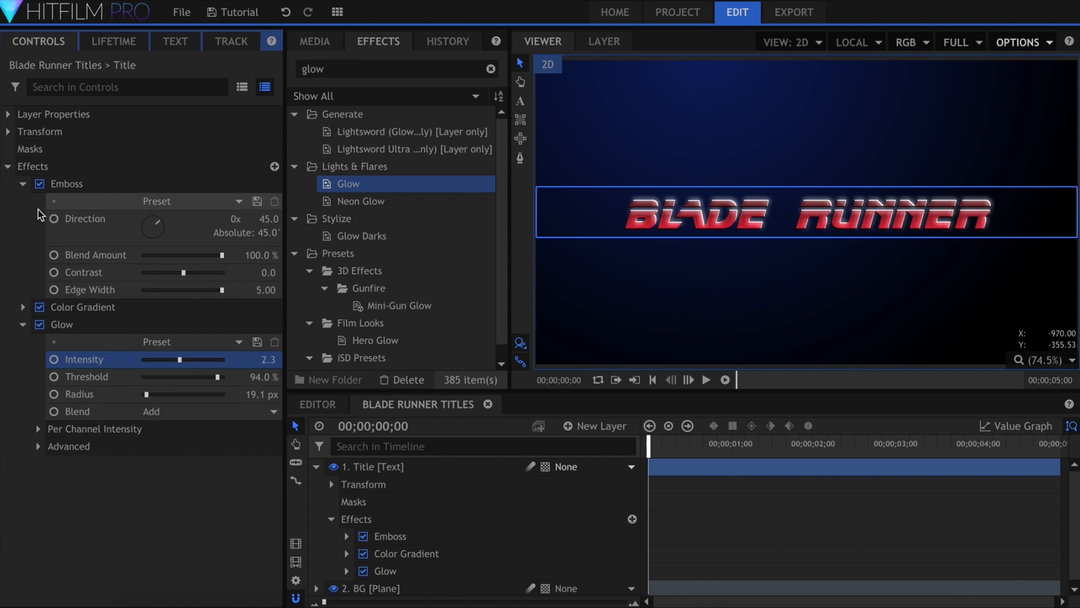
{"action": "mouse_move", "coordinate": [175, 274]}
{"action": "left_mouse_down"}
{"action": "mouse_move", "coordinate": [152, 273]}
{"action": "mouse_move", "coordinate": [161, 279]}
{"action": "left_mouse_up"}
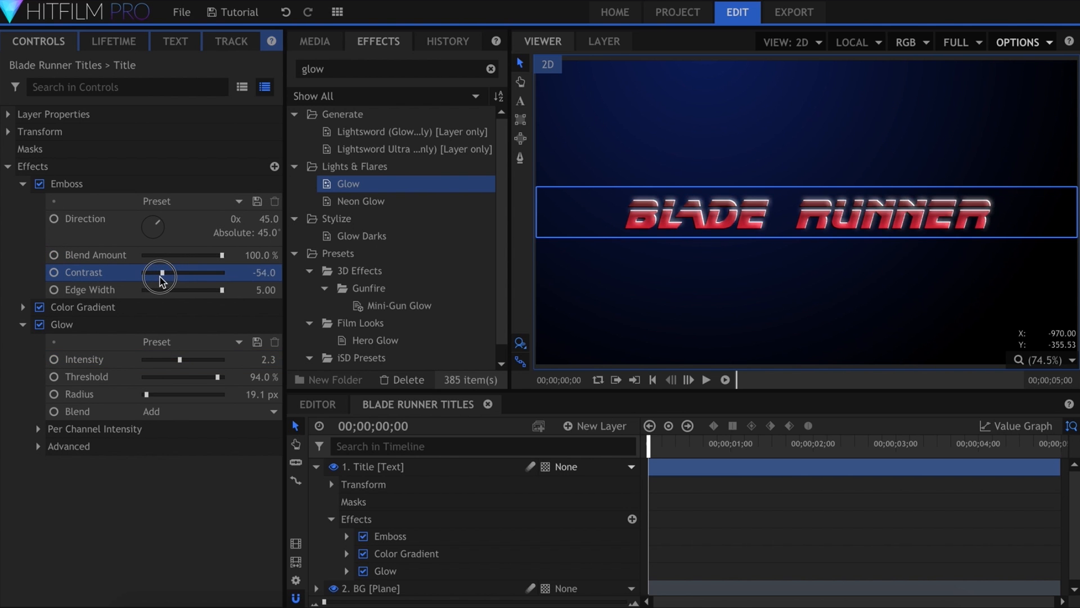
{"action": "left_click", "coordinate": [22, 183]}
- Set the Title Glow's per-channel intensity to Red 2.00, Green 0.24 and Blue 1.4, and its overall Intensity to 2.0
{"action": "left_click", "coordinate": [38, 322]}
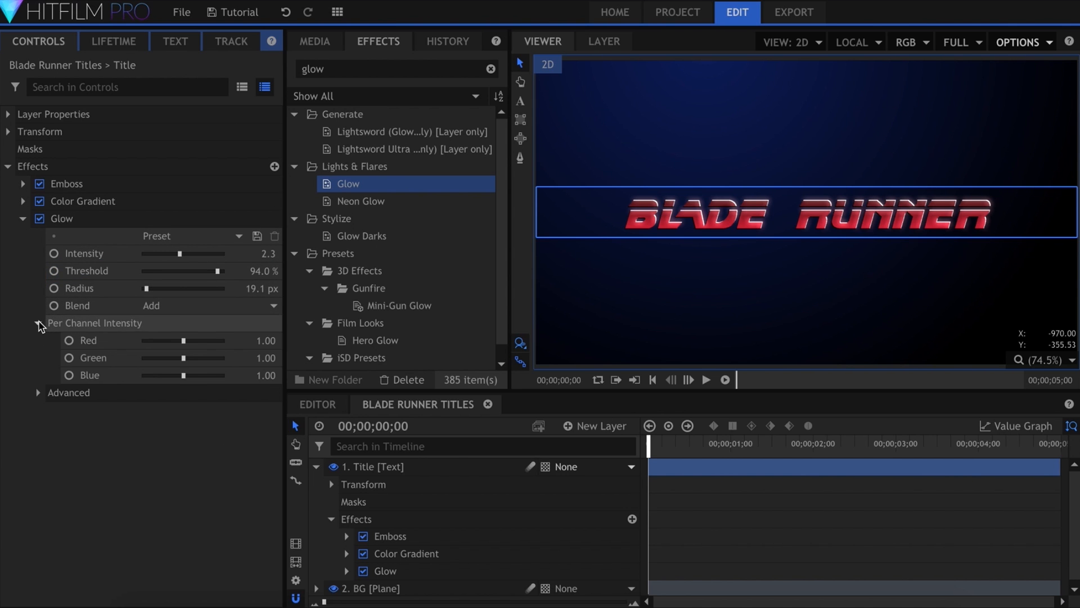
{"action": "left_click_drag", "start_coordinate": [236, 340], "coordinate": [251, 347]}
{"action": "mouse_move", "coordinate": [183, 358]}
{"action": "left_mouse_down"}
{"action": "mouse_move", "coordinate": [151, 358]}
{"action": "mouse_move", "coordinate": [197, 373]}
{"action": "left_mouse_up"}
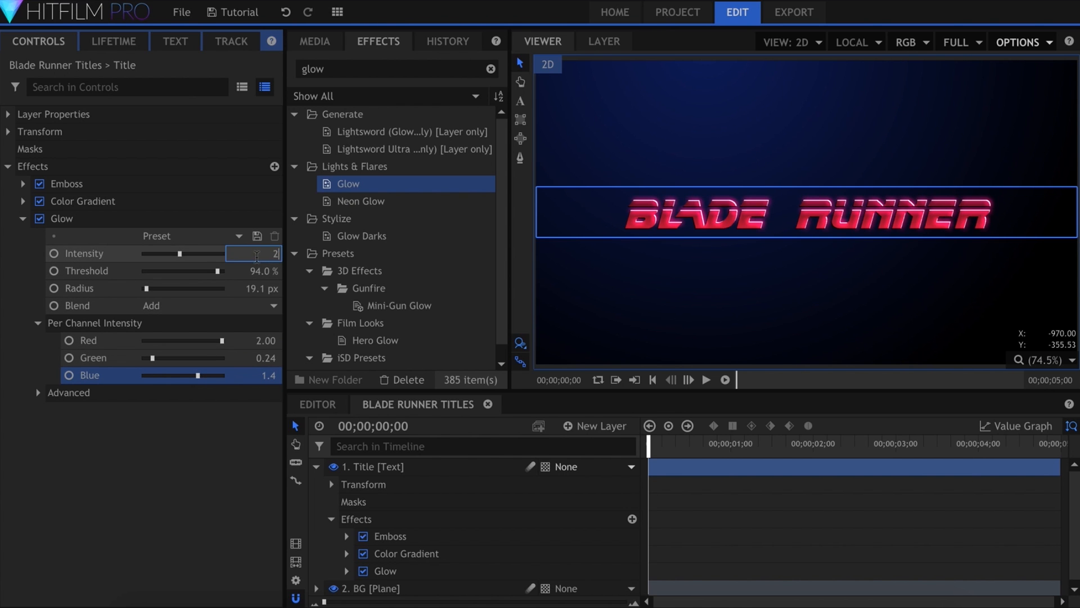
{"action": "key", "text": "Return"}
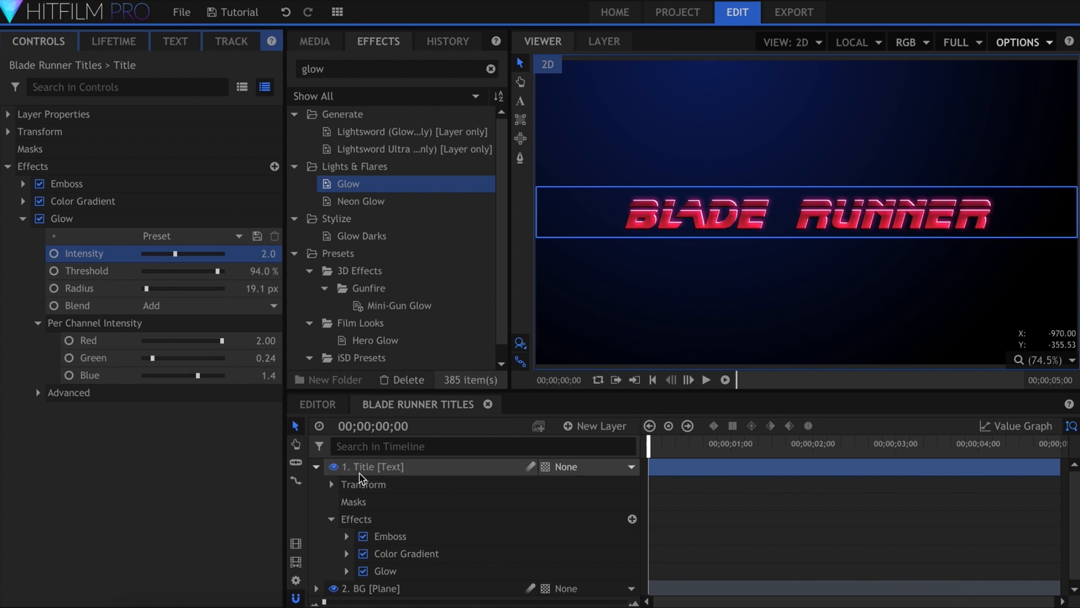
- Duplicate the Title layer and rename the lower copy Subtitle
{"action": "left_click", "coordinate": [316, 466]}
{"action": "left_click", "coordinate": [433, 469]}
{"action": "key", "text": "ctrl+d"}
{"action": "double_click", "coordinate": [423, 483]}
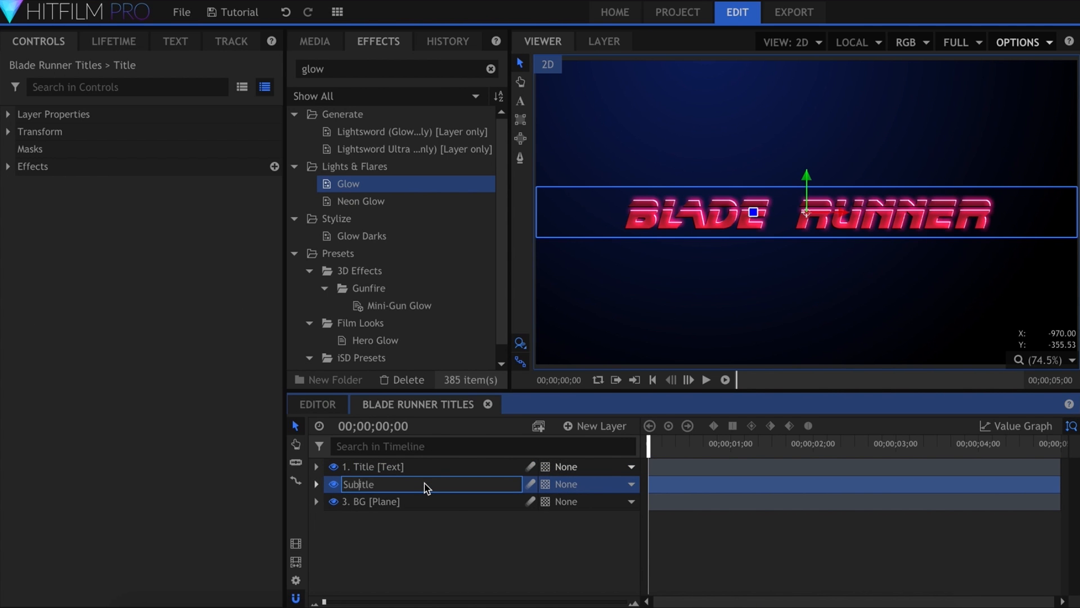
{"action": "type", "text": "Subtitle"}
{"action": "key", "text": "Return"}
- Move the Subtitle layer just below the main title and replace its text with 2049
{"action": "left_click_drag", "start_coordinate": [807, 173], "coordinate": [808, 220]}
{"action": "key", "text": "t"}
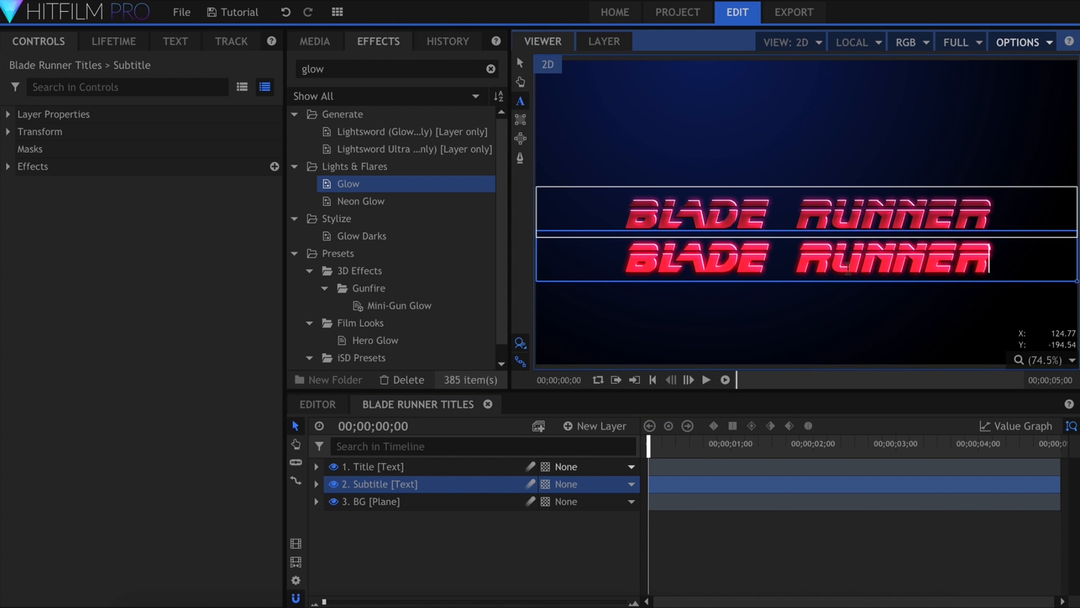
{"action": "key", "text": "ctrl+a"}
{"action": "type", "text": "2049"}
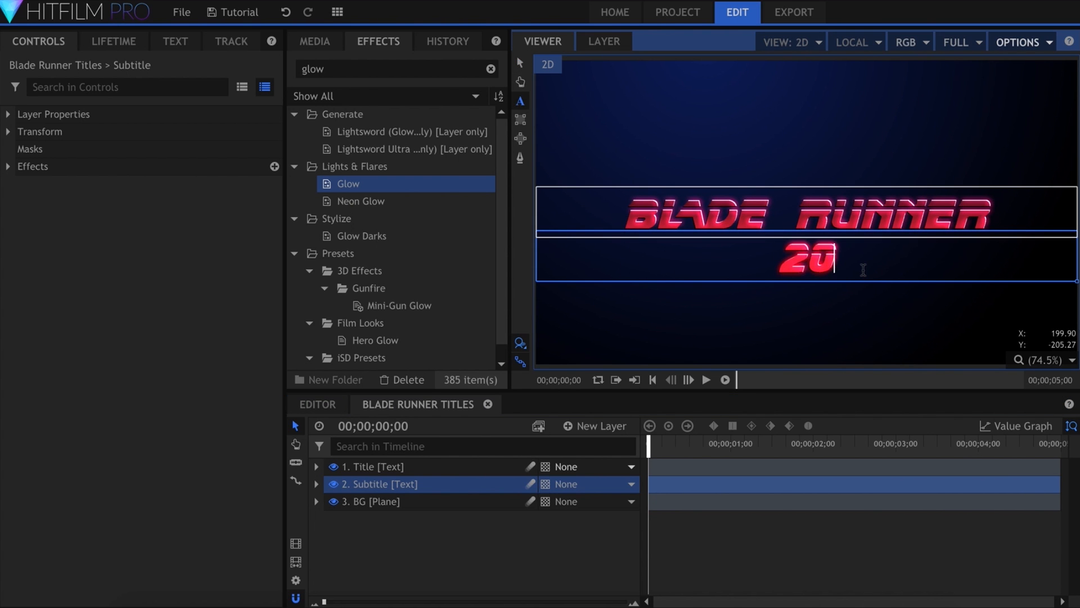
- Set the font size of the whole 2049 text to 100
{"action": "key", "text": "ctrl+a"}
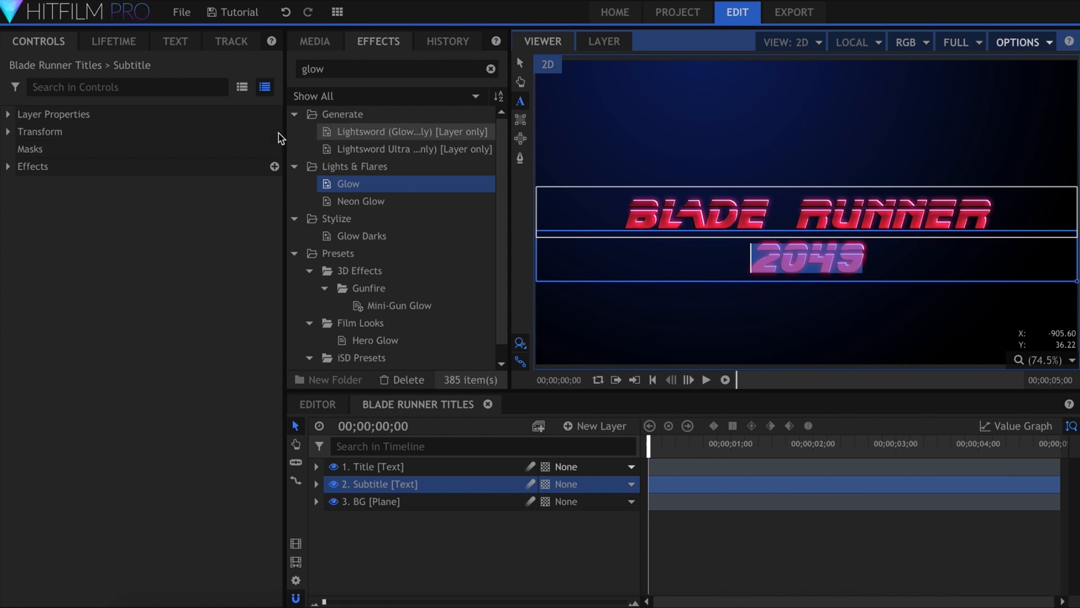
{"action": "left_click", "coordinate": [175, 41]}
{"action": "double_click", "coordinate": [107, 130]}
{"action": "type", "text": "100"}
{"action": "key", "text": "Return"}
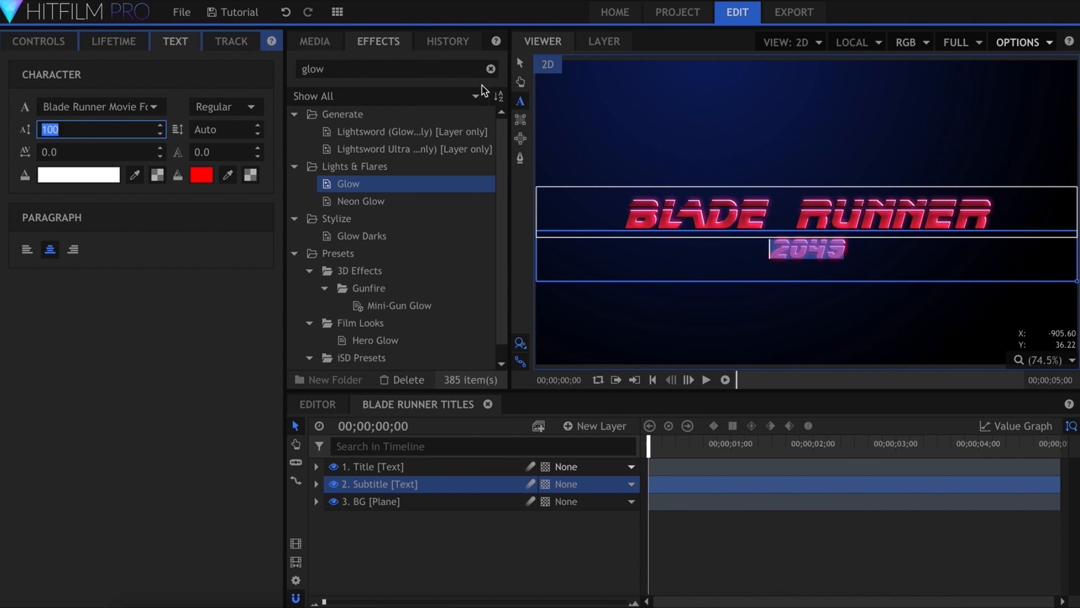
{"action": "left_click", "coordinate": [519, 63]}
- Change the Subtitle's Color Gradient to a black start color and a dark gray end color of 0.3, 0.3, 0.3
{"action": "left_click", "coordinate": [47, 42]}
{"action": "left_click", "coordinate": [8, 166]}
{"action": "left_click", "coordinate": [23, 201]}
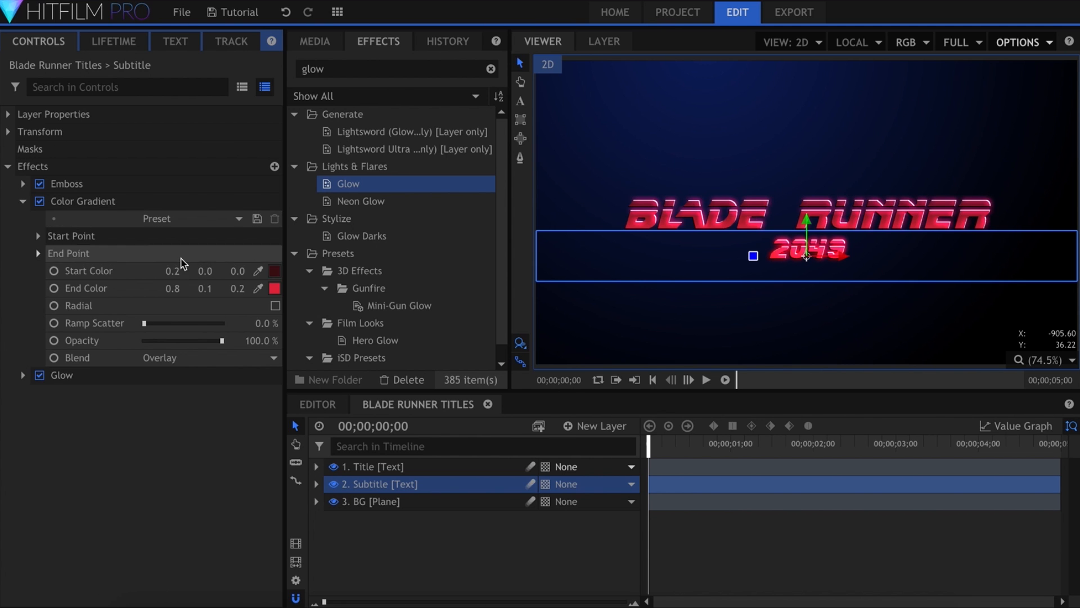
{"action": "left_click", "coordinate": [275, 272]}
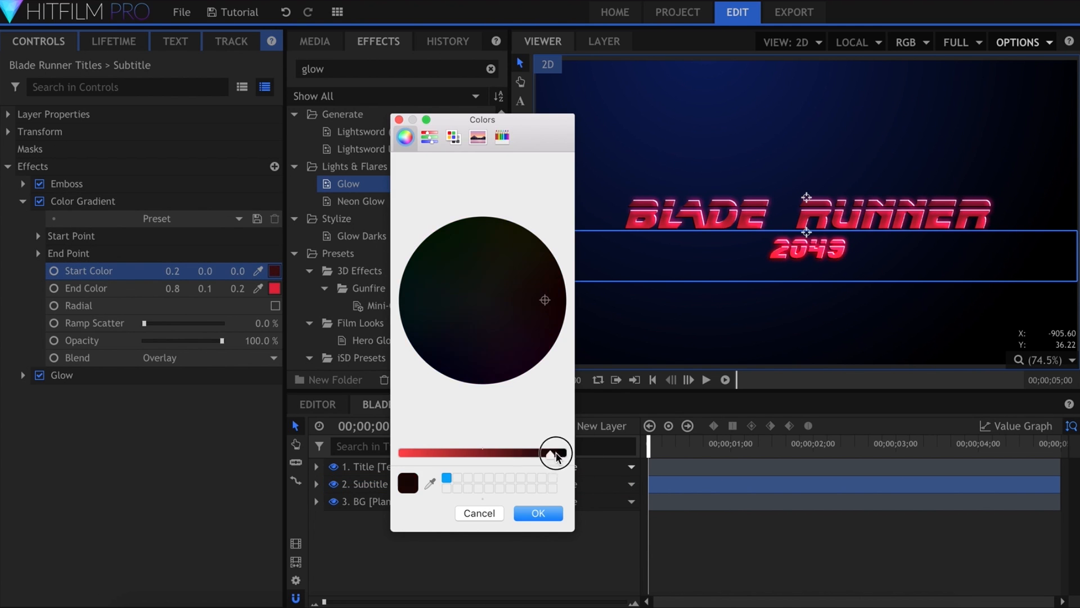
{"action": "left_click_drag", "start_coordinate": [551, 459], "coordinate": [565, 454]}
{"action": "left_click", "coordinate": [538, 512]}
{"action": "left_click", "coordinate": [274, 288]}
{"action": "left_click", "coordinate": [482, 302]}
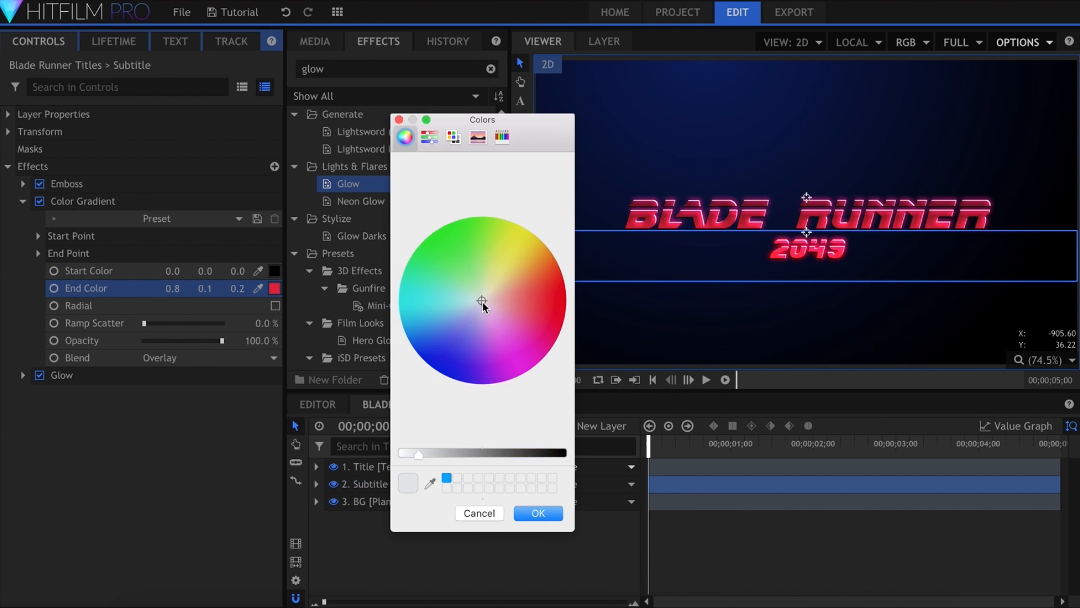
{"action": "left_click", "coordinate": [496, 454]}
{"action": "key", "text": "Return"}
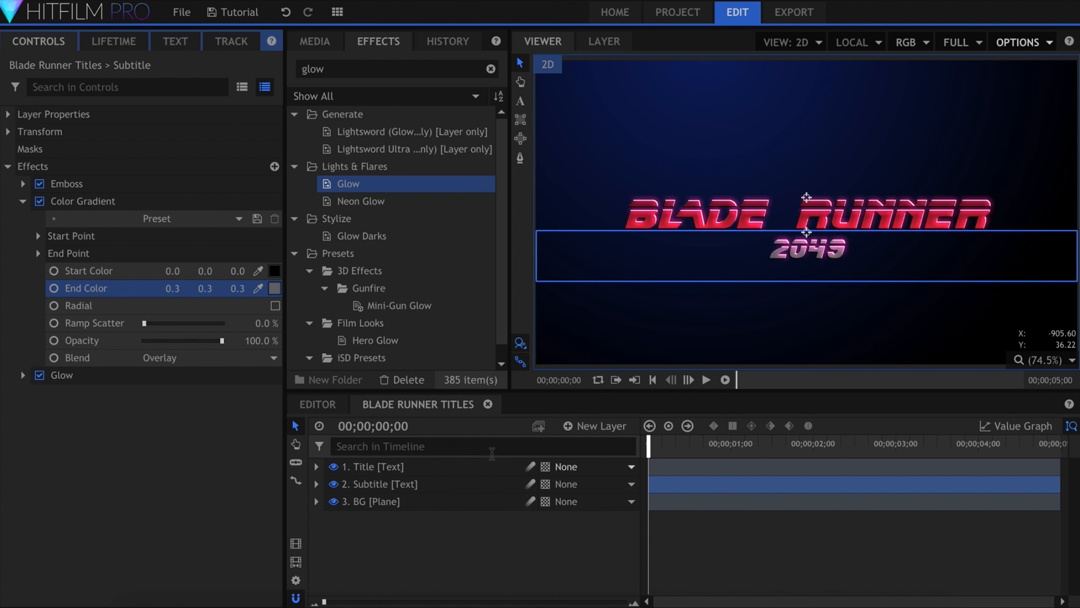
- Move the Subtitle's gradient start point just above the 2049 digits and its end point just below them
{"action": "left_click_drag", "start_coordinate": [806, 232], "coordinate": [811, 263]}
{"action": "left_click_drag", "start_coordinate": [806, 197], "coordinate": [811, 234]}
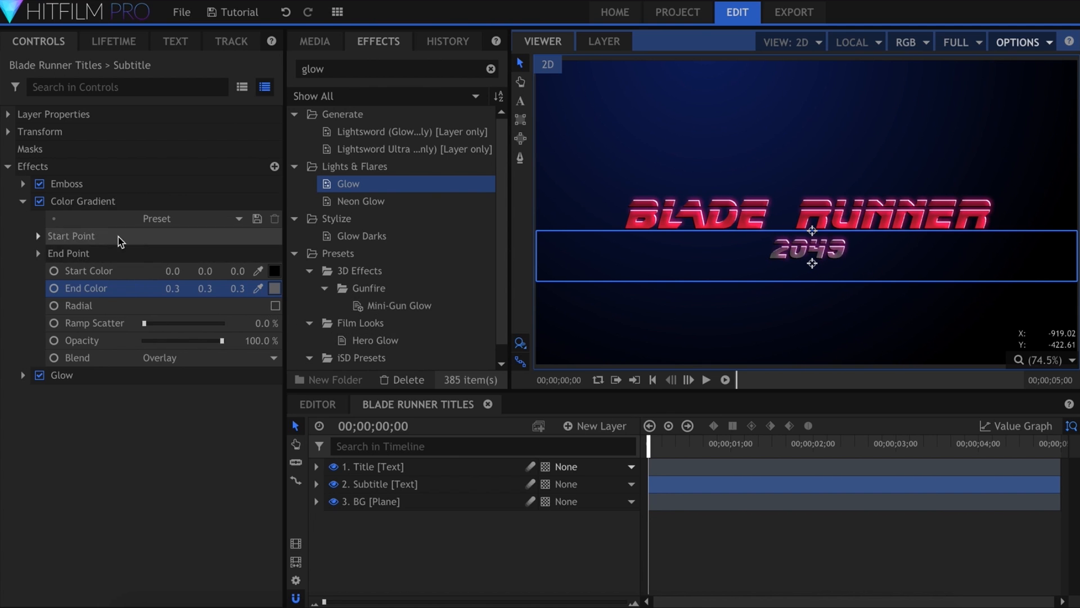
{"action": "left_click", "coordinate": [22, 202]}
- Reset the Per Channel Intensity of the Subtitle's Glow effect
{"action": "left_click", "coordinate": [22, 219]}
{"action": "right_click", "coordinate": [80, 325]}
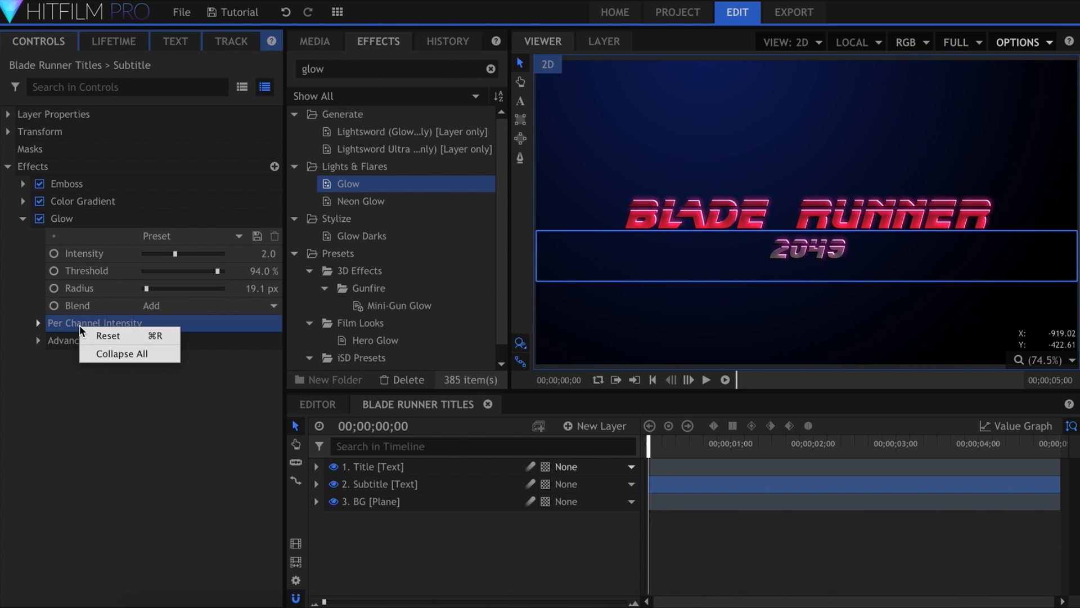
{"action": "left_click", "coordinate": [95, 336]}
{"action": "left_click", "coordinate": [109, 378]}
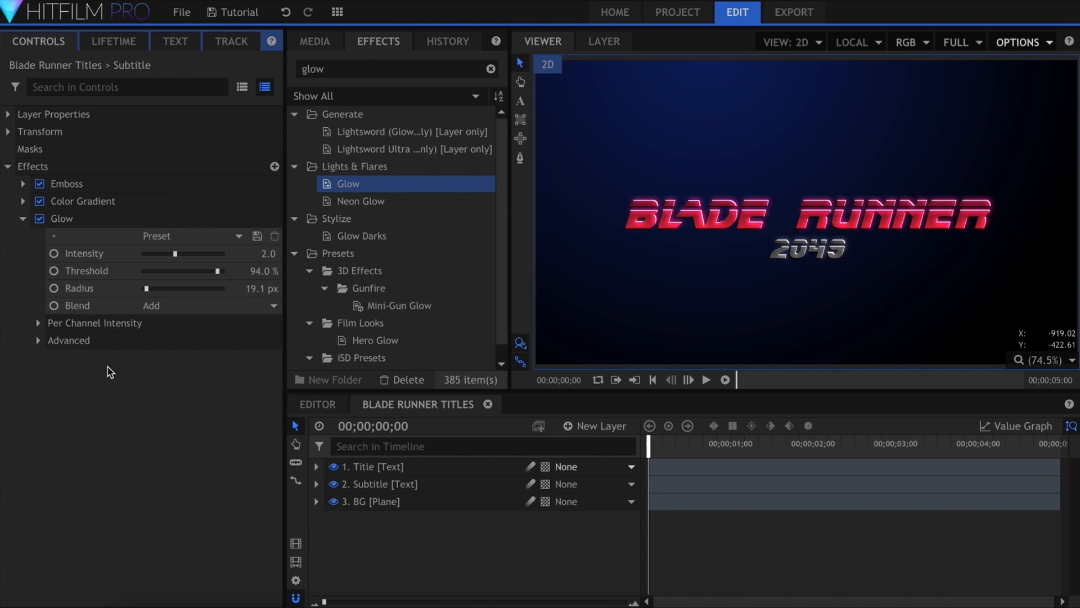
- Tighten the space between BLADE and RUNNER in the Title text by setting its tracking to -70
{"action": "double_click", "coordinate": [805, 217]}
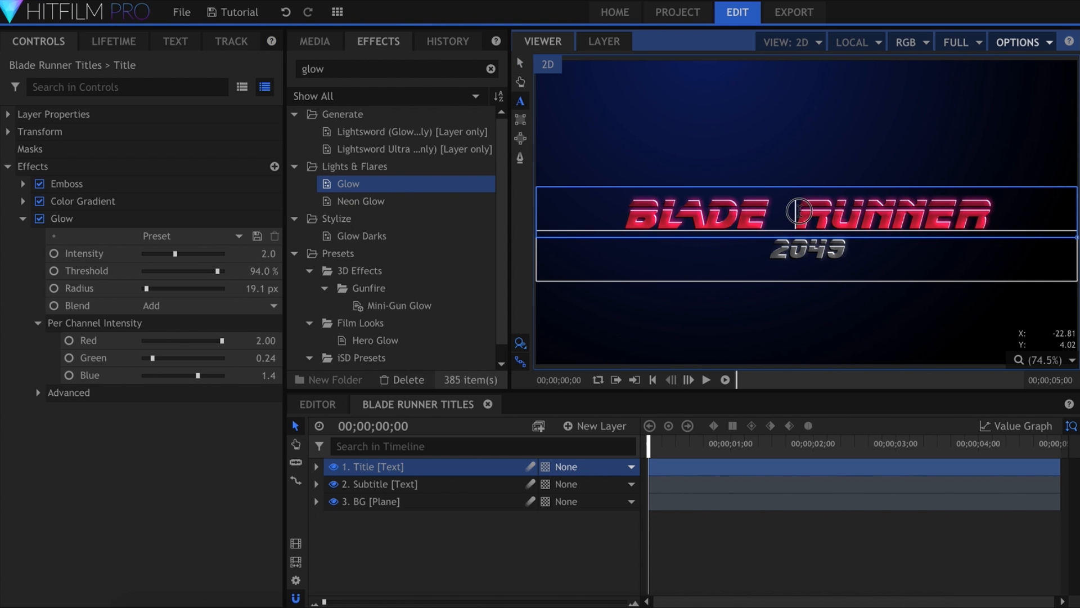
{"action": "left_click_drag", "start_coordinate": [796, 213], "coordinate": [769, 213]}
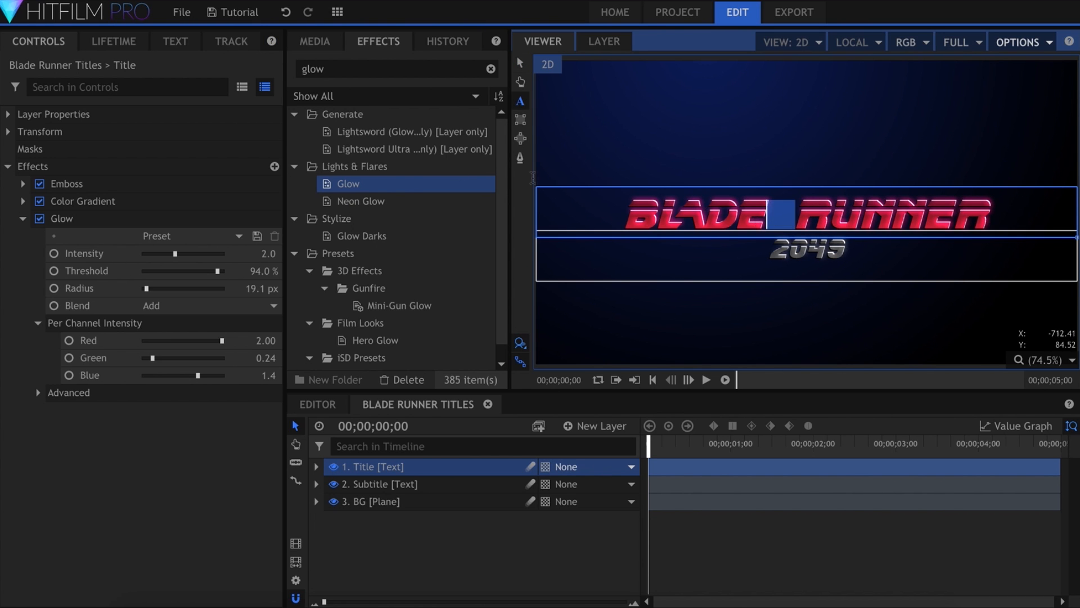
{"action": "left_click", "coordinate": [171, 42]}
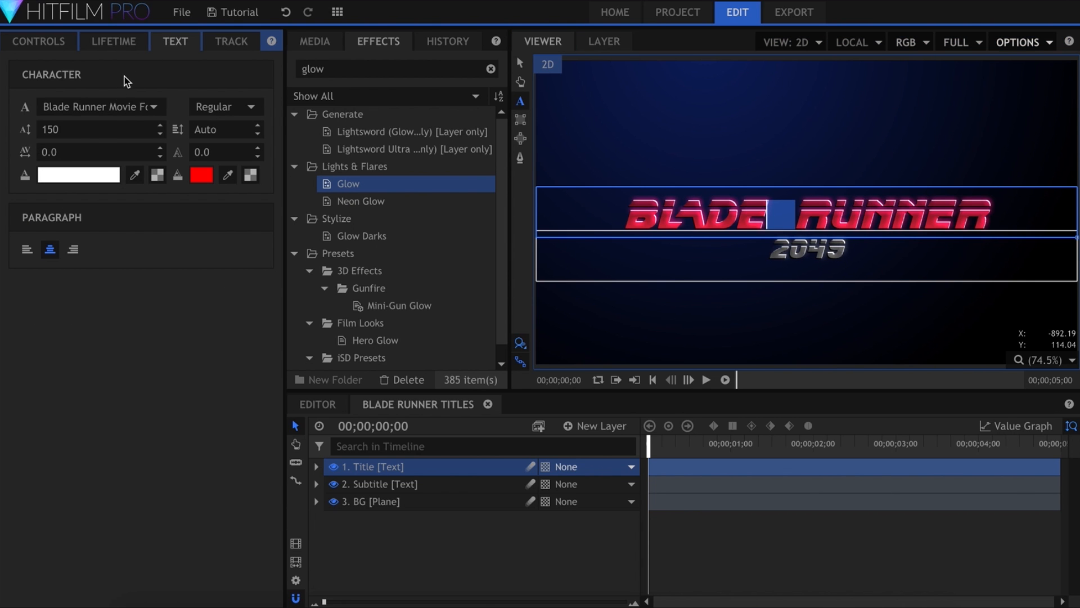
{"action": "left_click", "coordinate": [87, 151]}
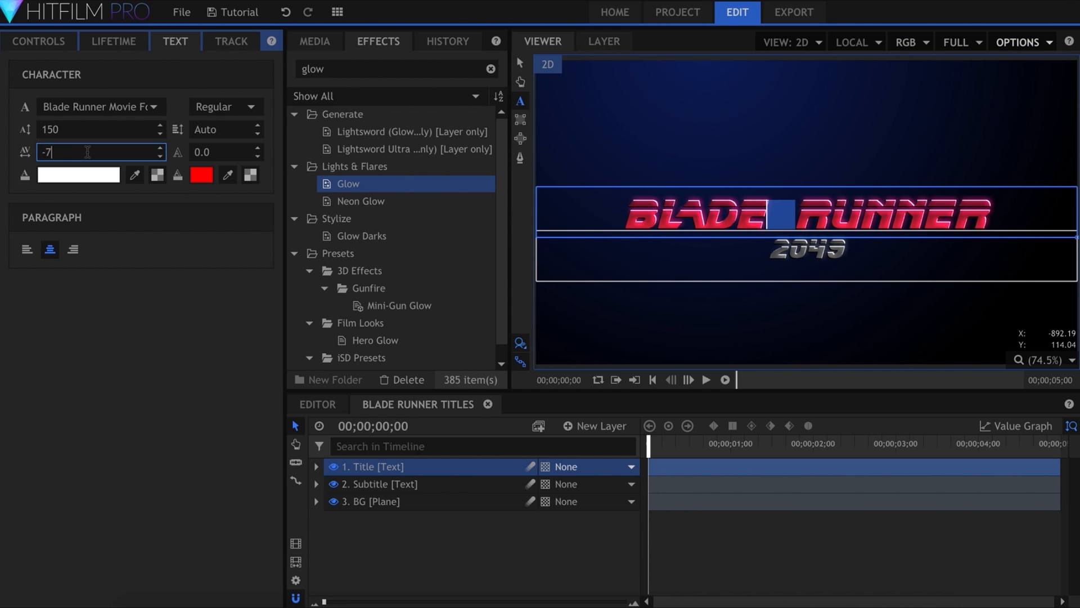
{"action": "key", "text": "Return"}
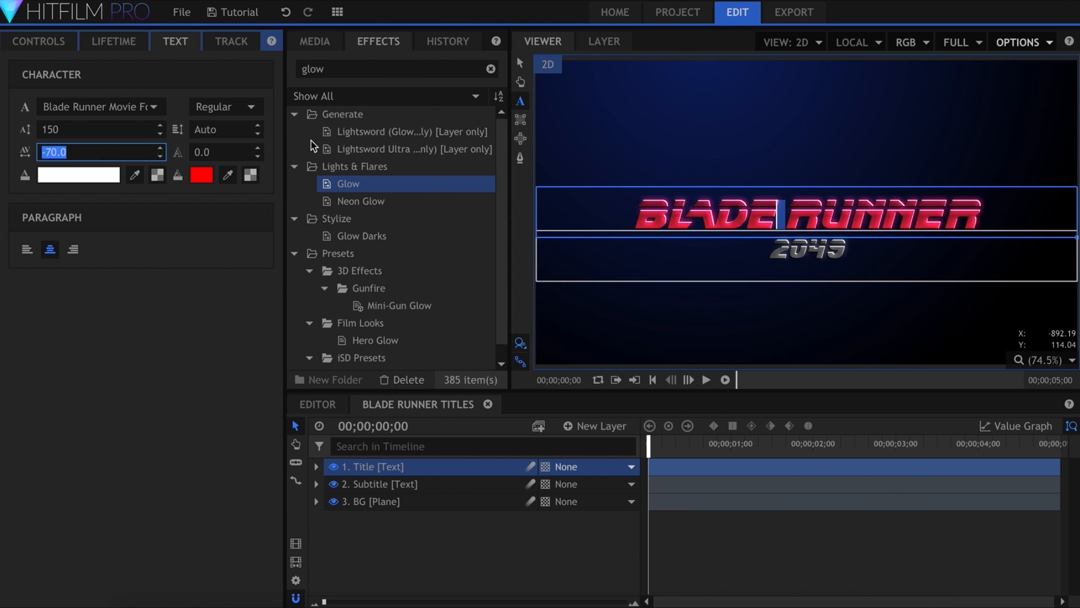
{"action": "left_click", "coordinate": [519, 62]}
- Duplicate the Title layer as a top layer named Actors and place its text just above the main title
{"action": "left_click", "coordinate": [463, 467]}
{"action": "key", "text": "ctrl+d"}
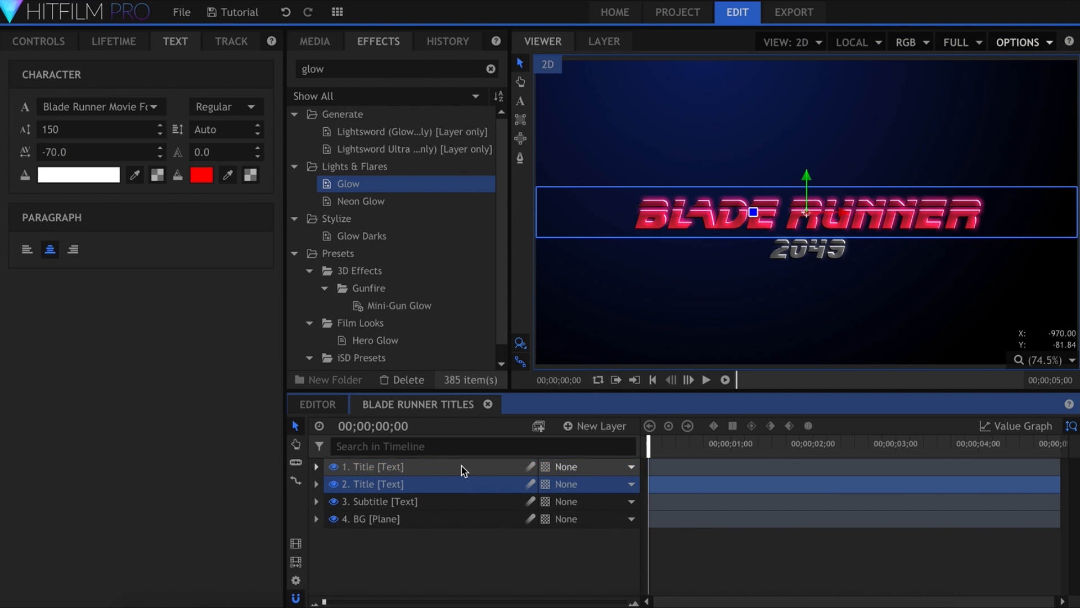
{"action": "double_click", "coordinate": [463, 467]}
{"action": "type", "text": "Actors"}
{"action": "key", "text": "Return"}
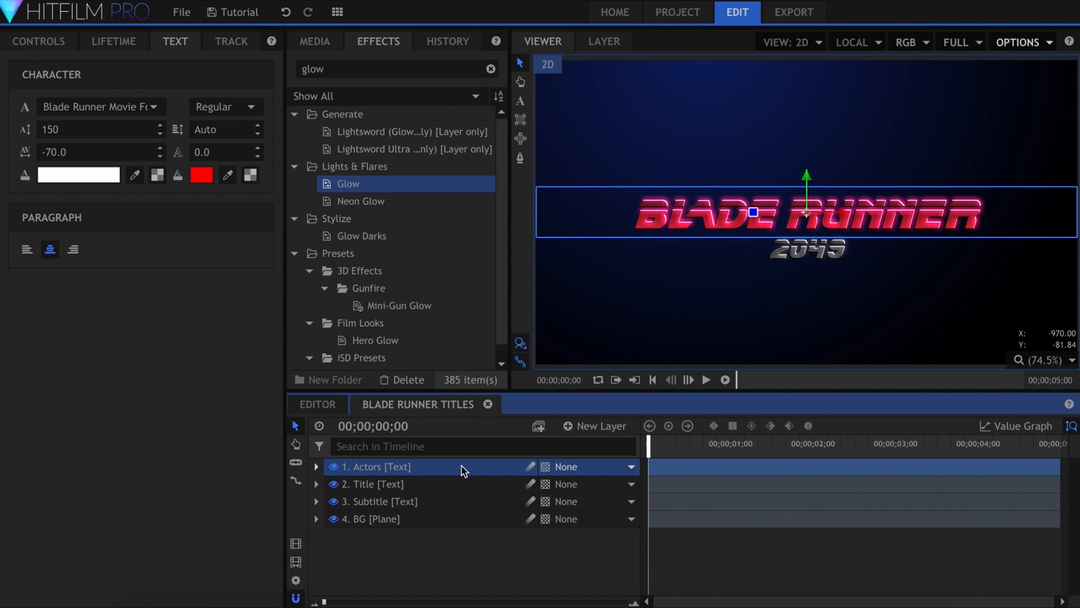
{"action": "left_click_drag", "start_coordinate": [807, 175], "coordinate": [811, 136]}
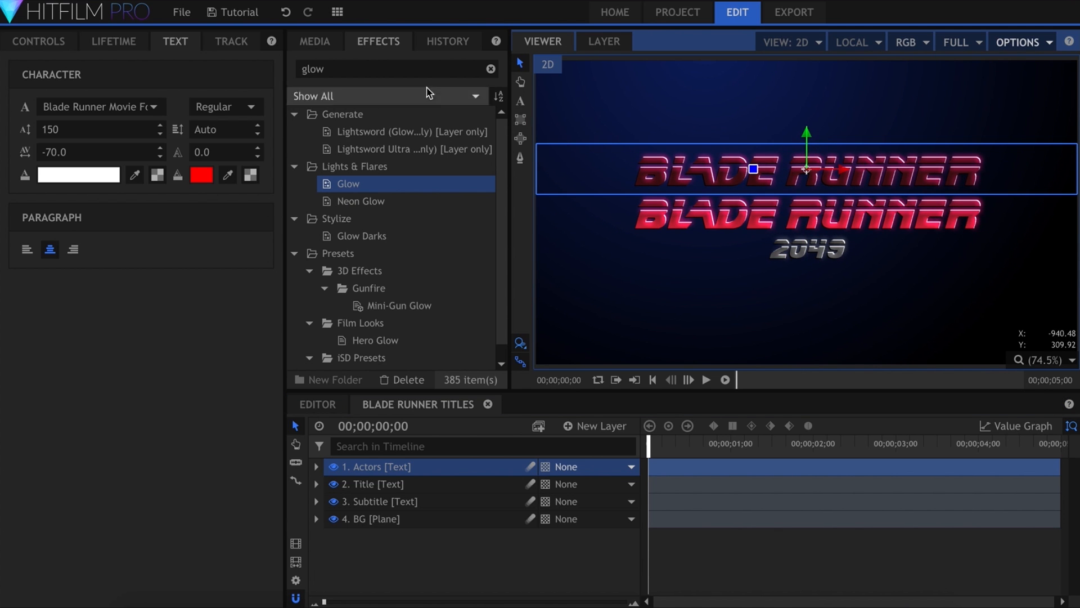
- Remove the Emboss, Color Gradient and Glow effects from the Actors layer
{"action": "left_click", "coordinate": [38, 41]}
{"action": "left_click", "coordinate": [70, 189]}
{"action": "left_click", "coordinate": [79, 219], "text": "shift"}
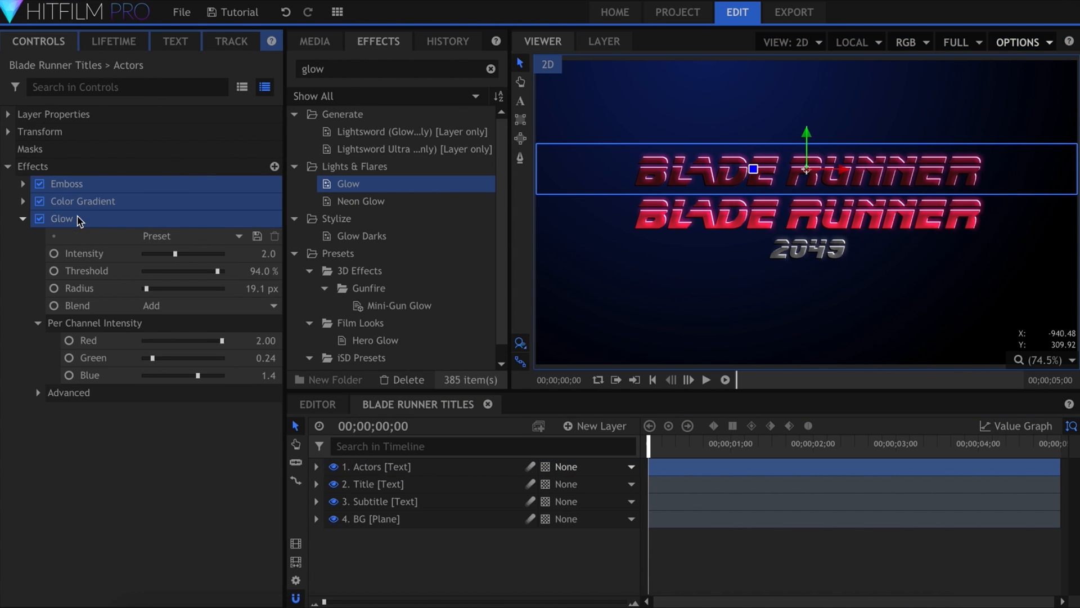
{"action": "key", "text": "Delete"}
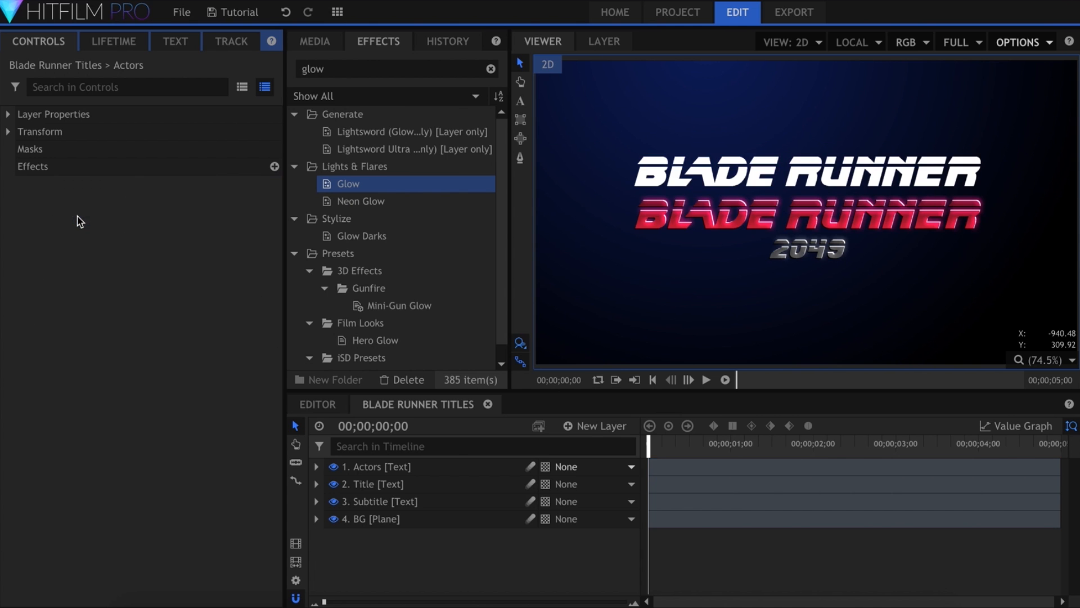
- Replace the Actors layer's text with the two actors' full names in Futura ICG at size 50
{"action": "left_click", "coordinate": [520, 101]}
{"action": "left_click", "coordinate": [691, 166]}
{"action": "double_click", "coordinate": [692, 167]}
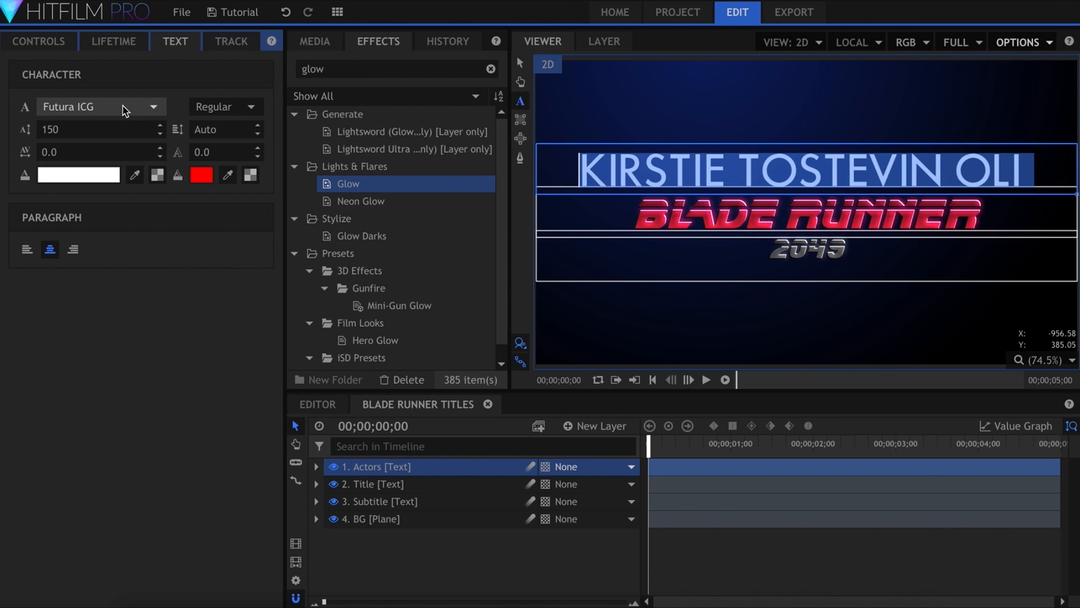
{"action": "left_click", "coordinate": [84, 130]}
{"action": "type", "text": "50"}
{"action": "key", "text": "Return"}
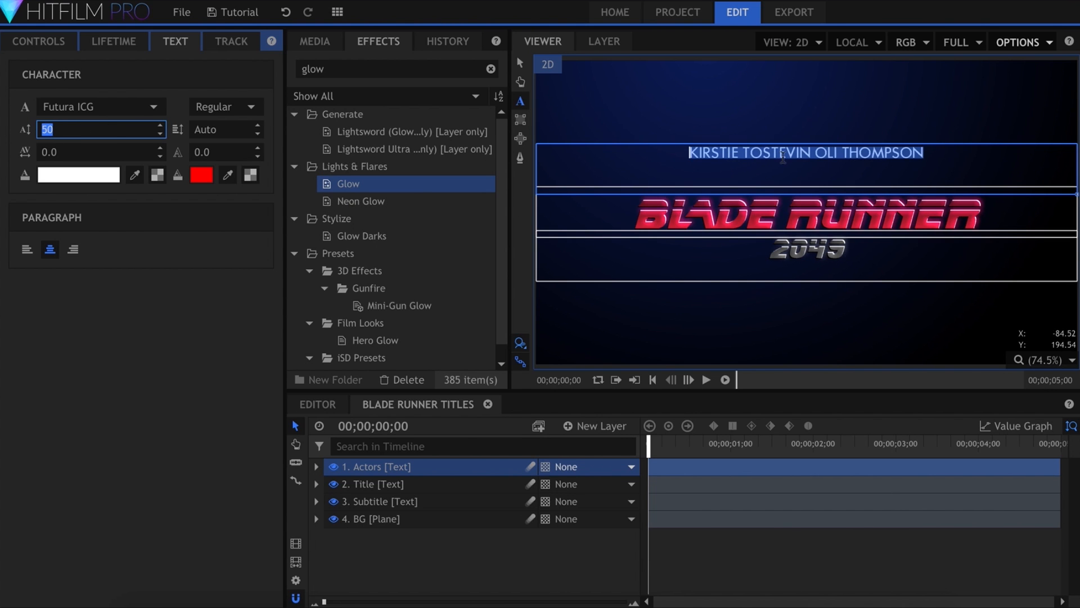
- Widen the gap between the two actors' names by setting the tracking of the space between them to 80
{"action": "left_click", "coordinate": [780, 152]}
{"action": "left_click", "coordinate": [817, 151]}
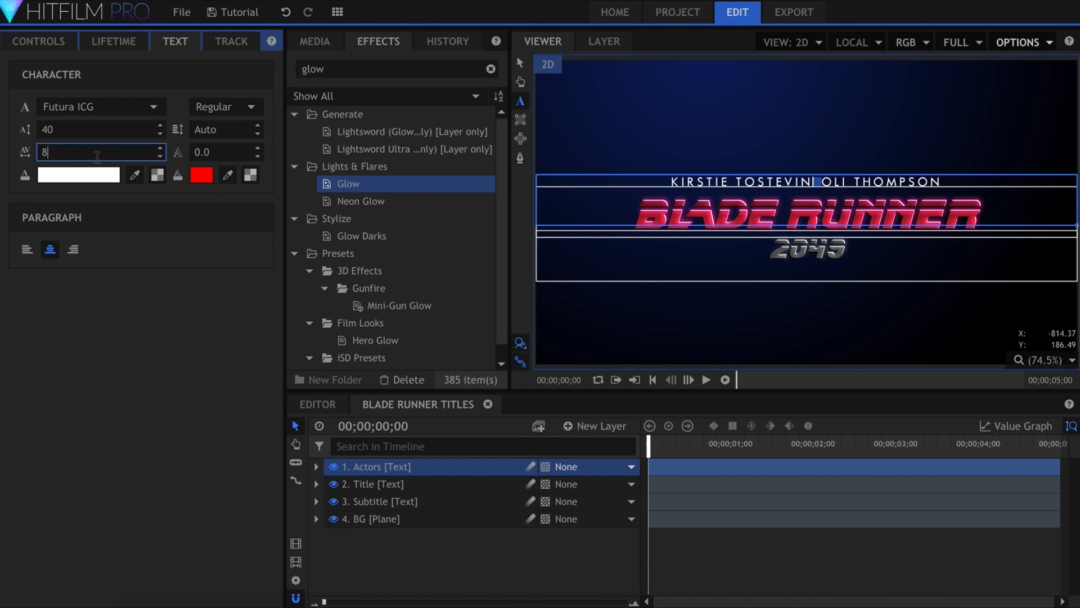
{"action": "type", "text": "80"}
{"action": "key", "text": "Return"}
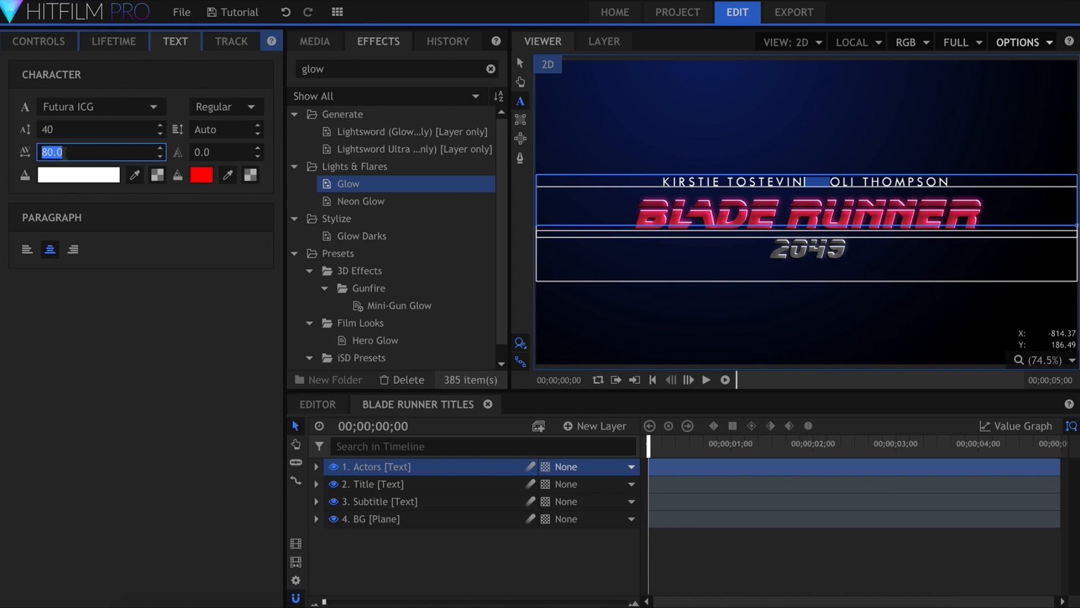
{"action": "left_click", "coordinate": [519, 63]}
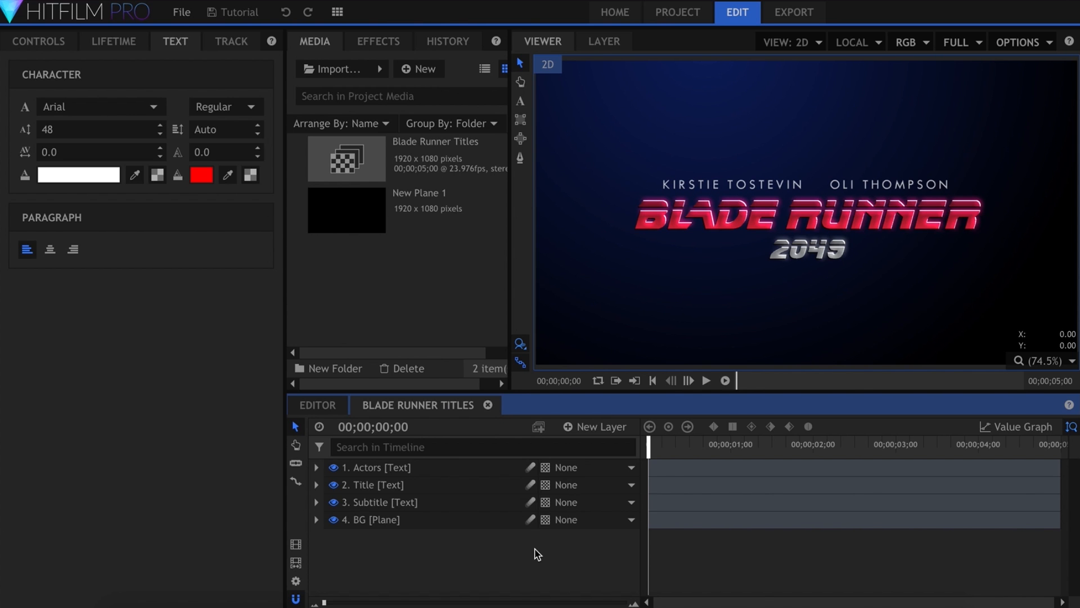
- Duplicate the Title layer and hide the lower of the two copies
{"action": "left_click", "coordinate": [490, 485]}
{"action": "key", "text": "ctrl+d"}
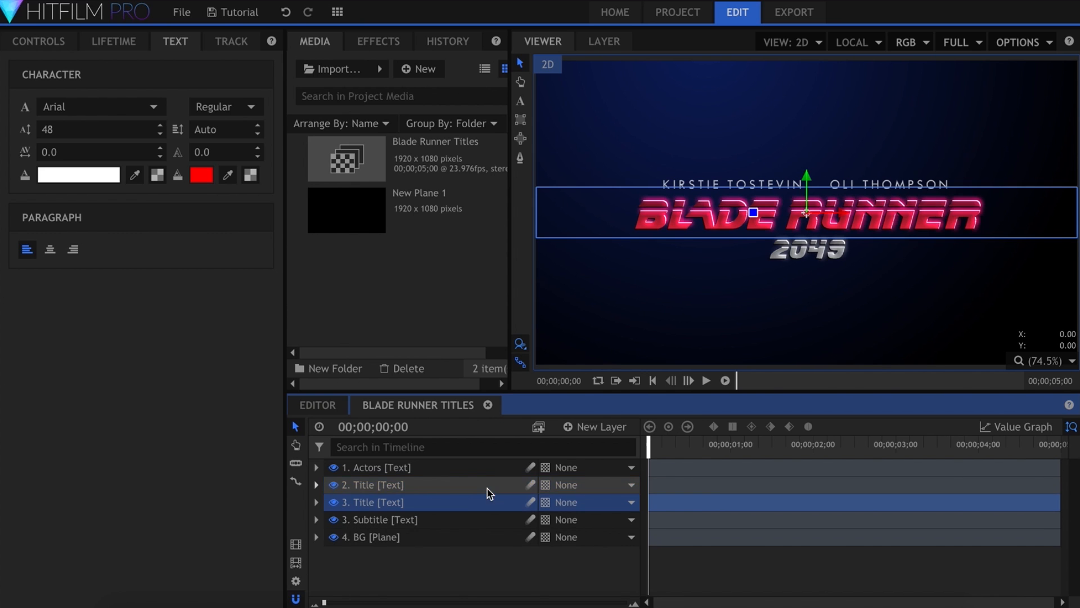
{"action": "left_click", "coordinate": [333, 502]}
- Rename the upper, visible Title layer as Title Outline
{"action": "left_click", "coordinate": [380, 494]}
{"action": "left_click", "coordinate": [378, 494]}
{"action": "key", "text": "End"}
{"action": "type", "text": "Outline"}
{"action": "key", "text": "Return"}
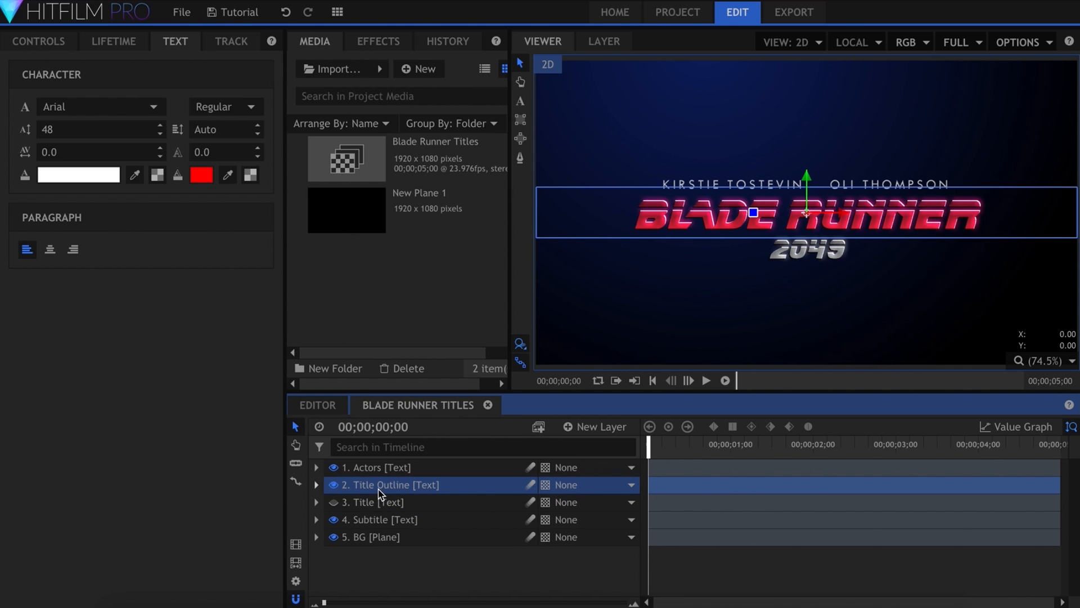
- Give the whole Title Outline text a transparent fill and an outline width of 4
{"action": "left_click", "coordinate": [521, 101]}
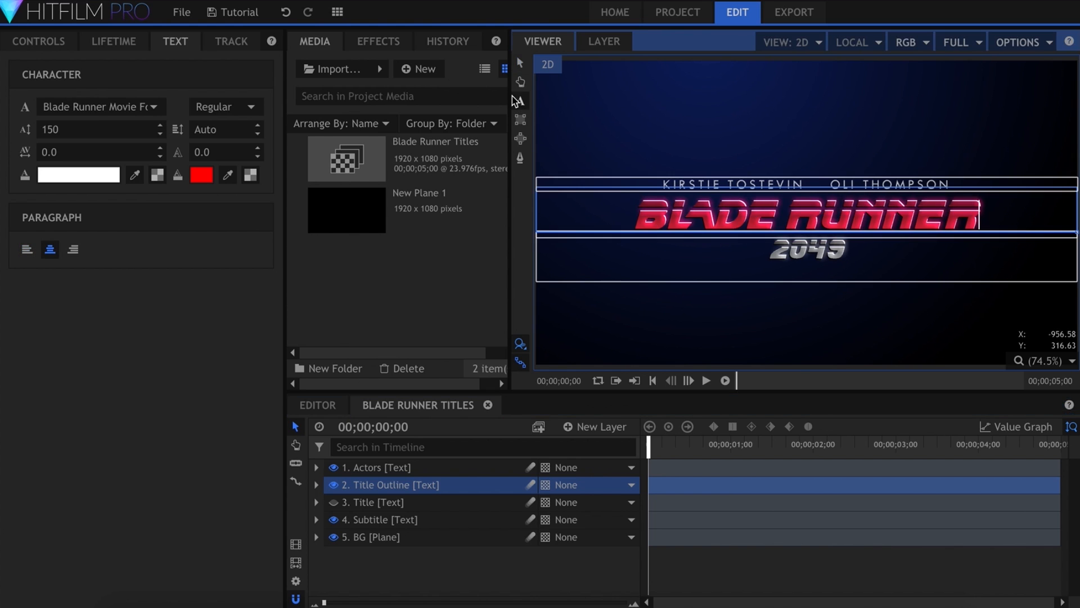
{"action": "left_click", "coordinate": [628, 212]}
{"action": "key", "text": "super+a"}
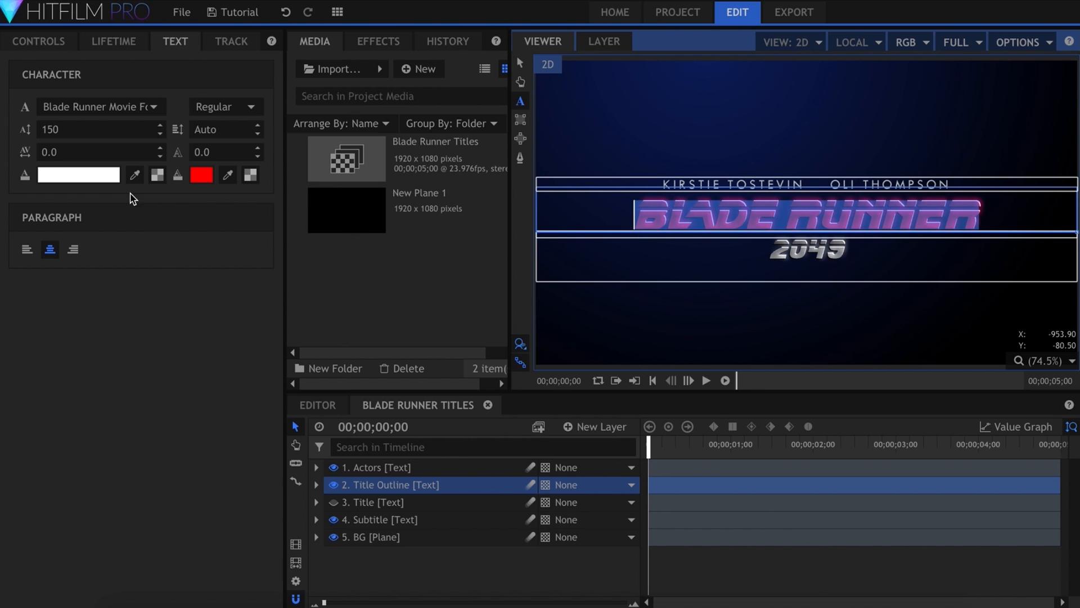
{"action": "left_click", "coordinate": [157, 181]}
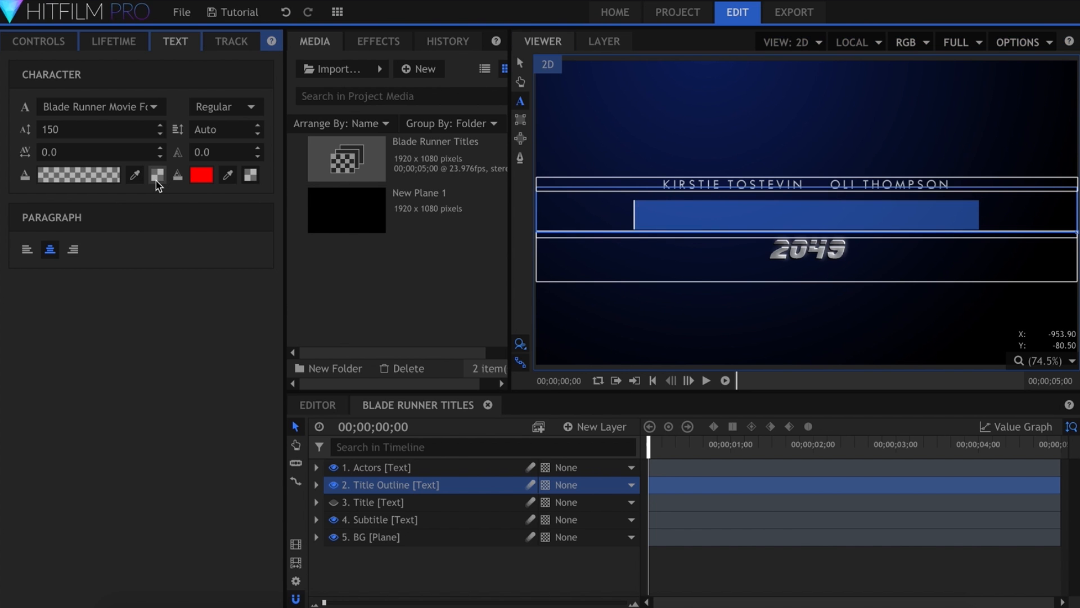
{"action": "left_click", "coordinate": [222, 152]}
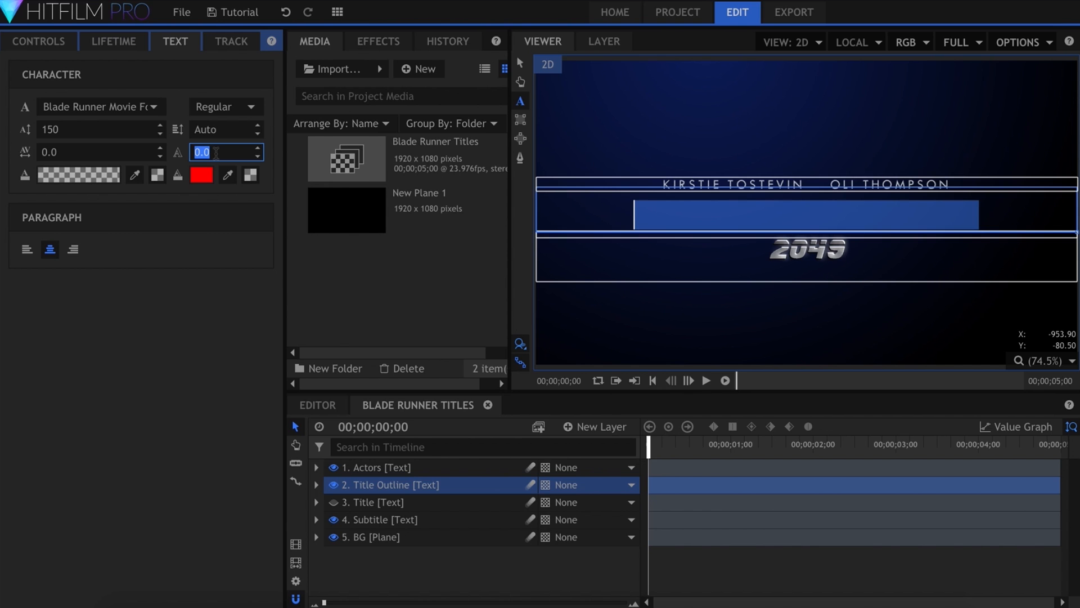
{"action": "type", "text": "4"}
{"action": "key", "text": "Return"}
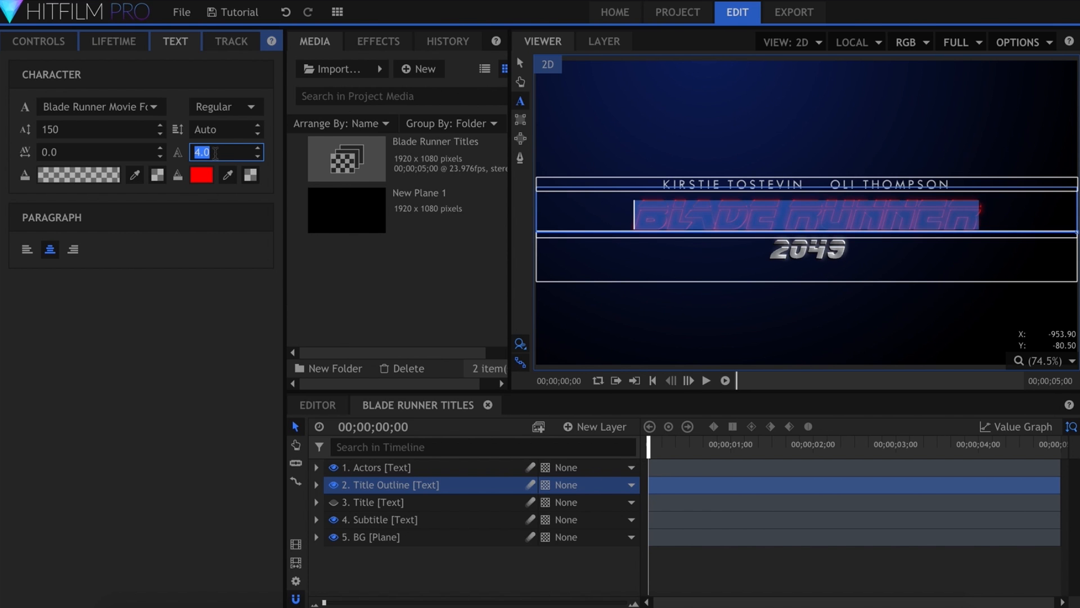
{"action": "left_click", "coordinate": [521, 62]}
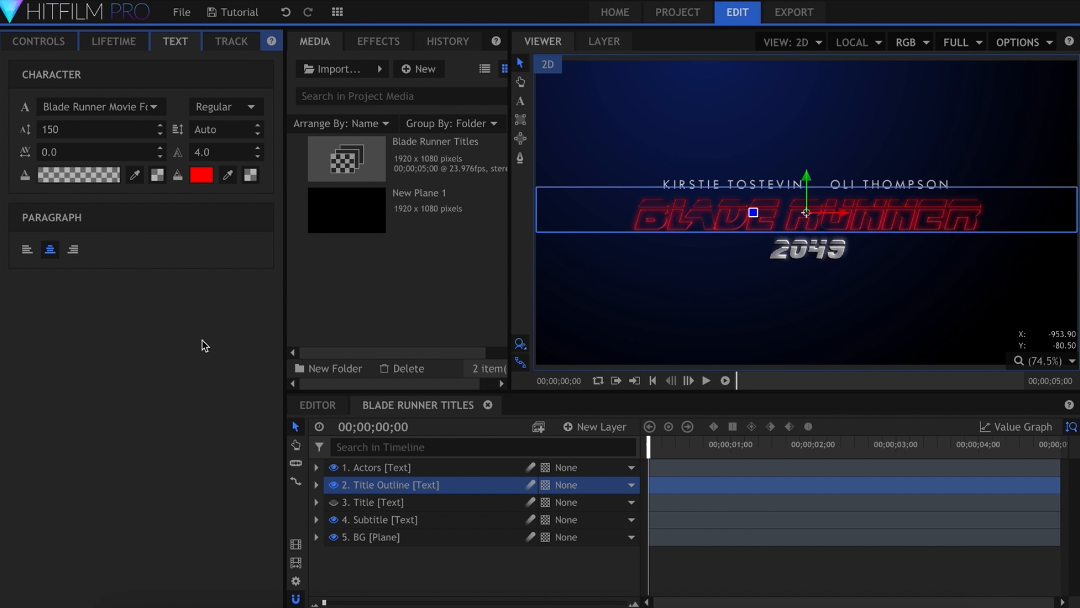
- Remove both Glow effects from the Title Outline layer, keeping Emboss and Color Gradient
{"action": "left_click", "coordinate": [56, 44]}
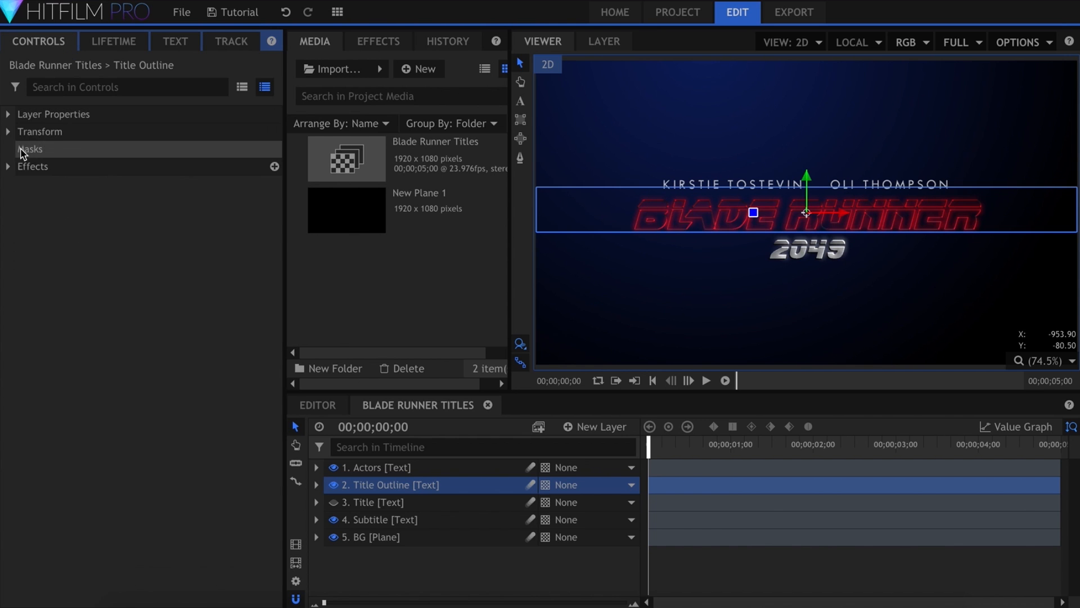
{"action": "left_click", "coordinate": [8, 166]}
{"action": "left_click", "coordinate": [81, 220]}
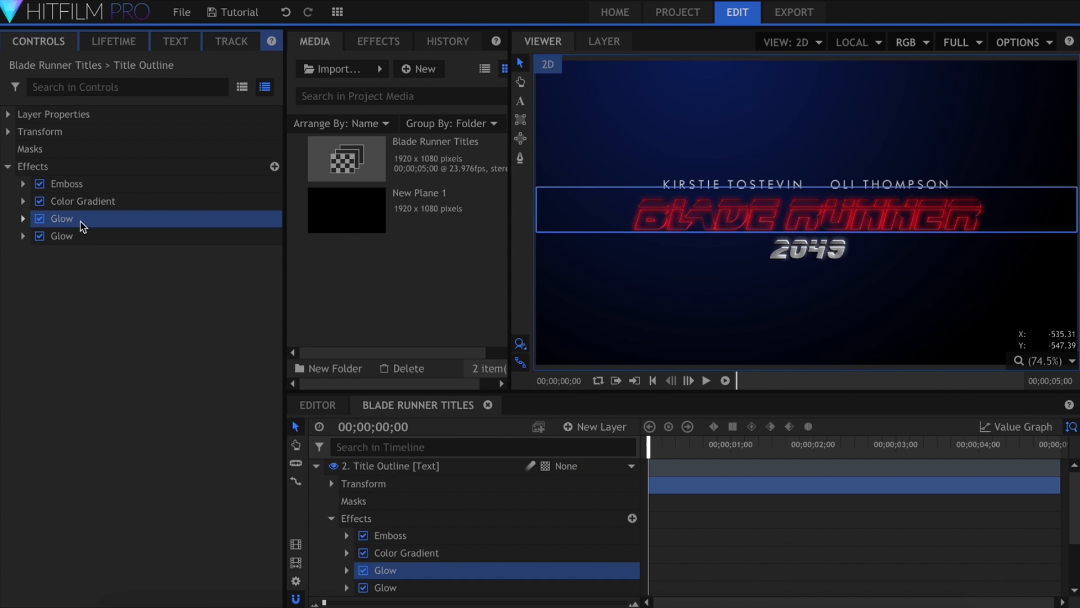
{"action": "key", "text": "Delete"}
{"action": "left_click", "coordinate": [79, 220]}
{"action": "key", "text": "Delete"}
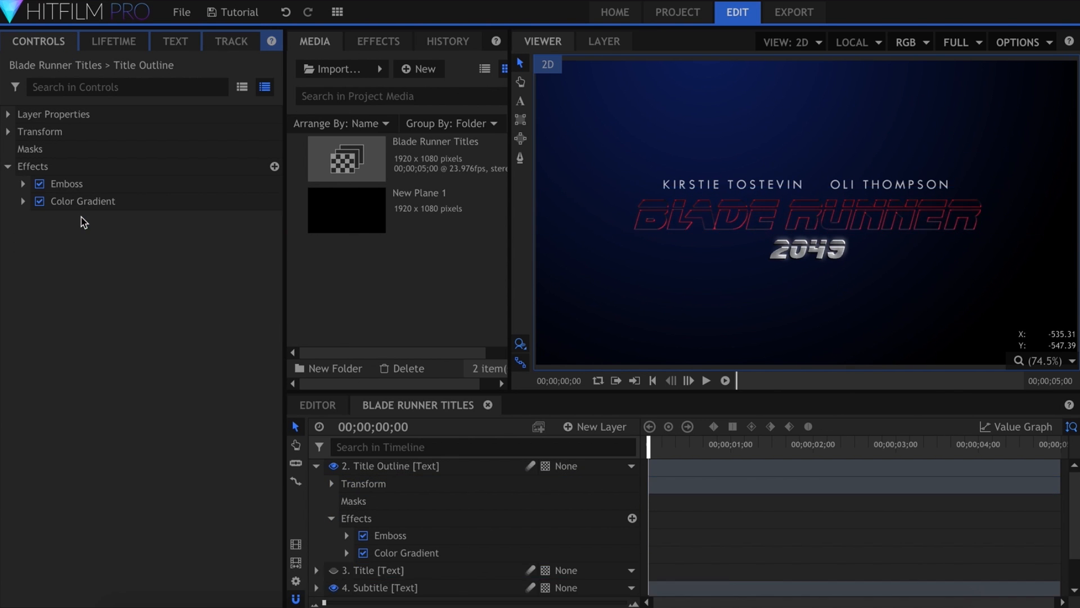
- Set the Title Outline layer's blend mode to Add and make the Title layer beneath it visible again
{"action": "right_click", "coordinate": [456, 471]}
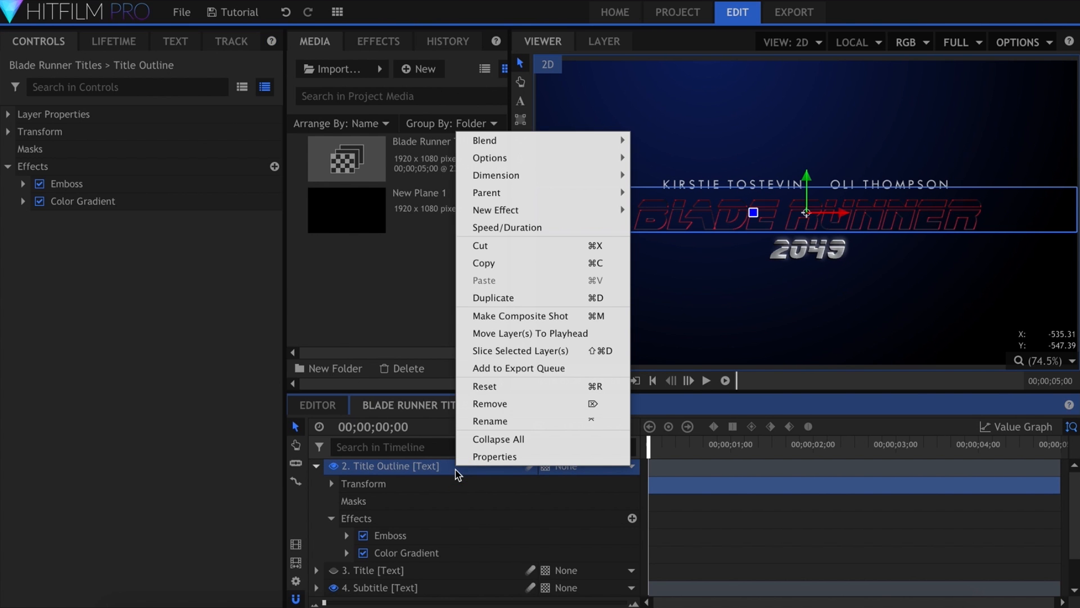
{"action": "mouse_move", "coordinate": [582, 142]}
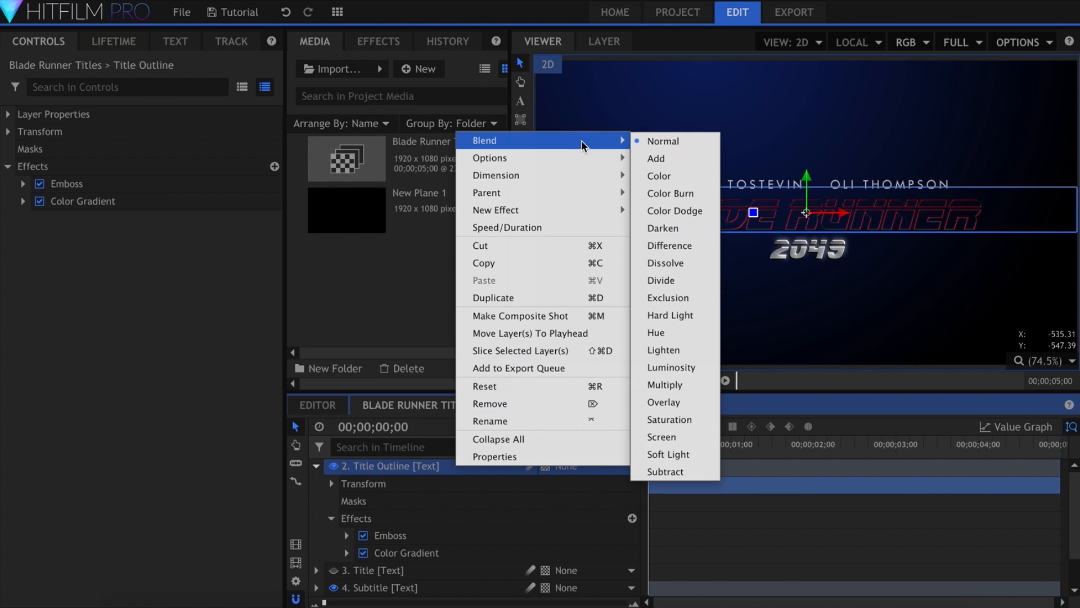
{"action": "left_click", "coordinate": [653, 158]}
{"action": "scroll", "coordinate": [349, 503], "scroll_direction": "up", "scroll_amount": 1}
{"action": "left_click", "coordinate": [317, 485]}
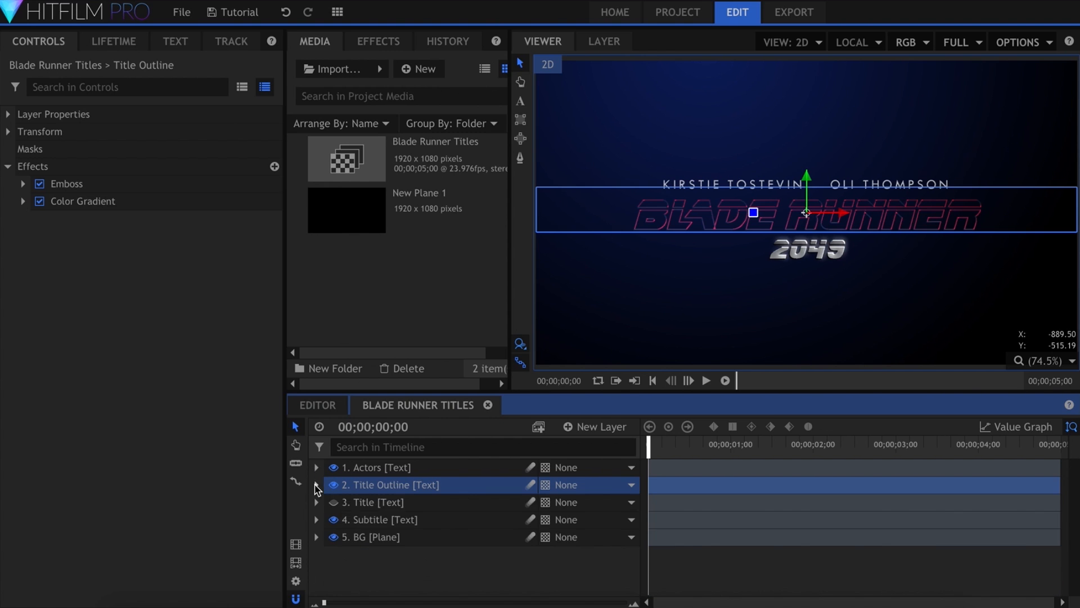
{"action": "left_click", "coordinate": [212, 518]}
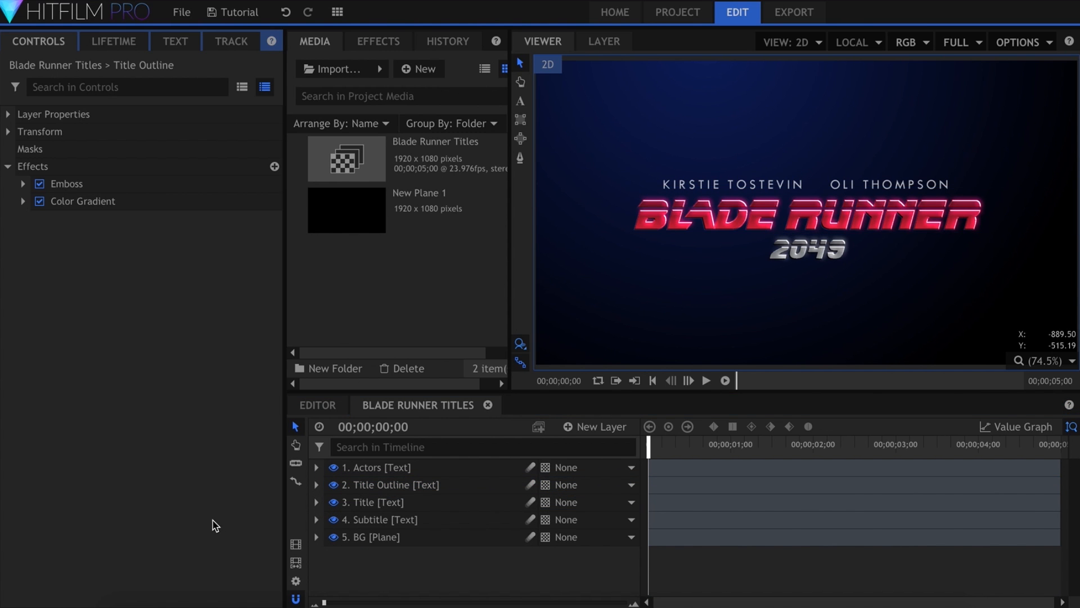